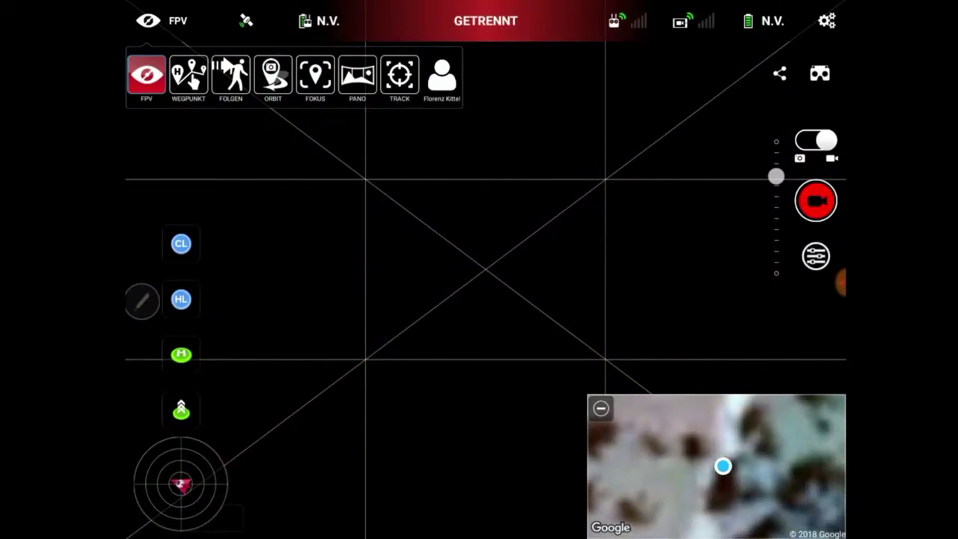
Switch the flight mode to waypoint and load the saved flight route lamai 1
{"action": "left_click", "coordinate": [188, 75]}
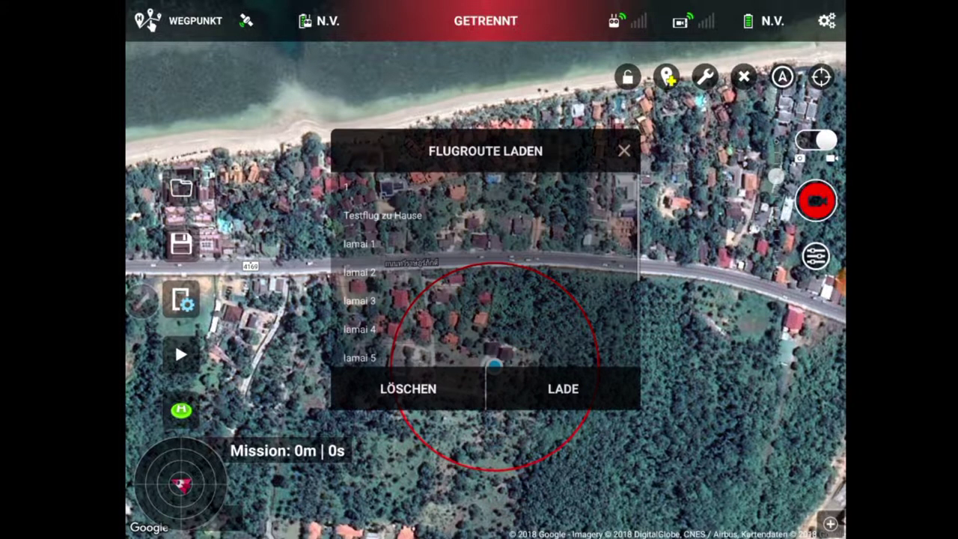
{"action": "left_click", "coordinate": [359, 243]}
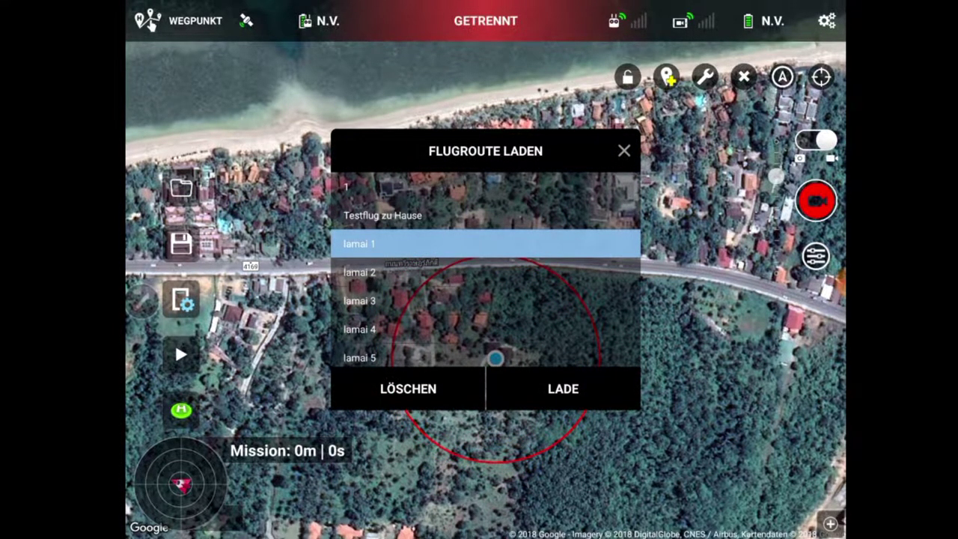
{"action": "left_click", "coordinate": [563, 388]}
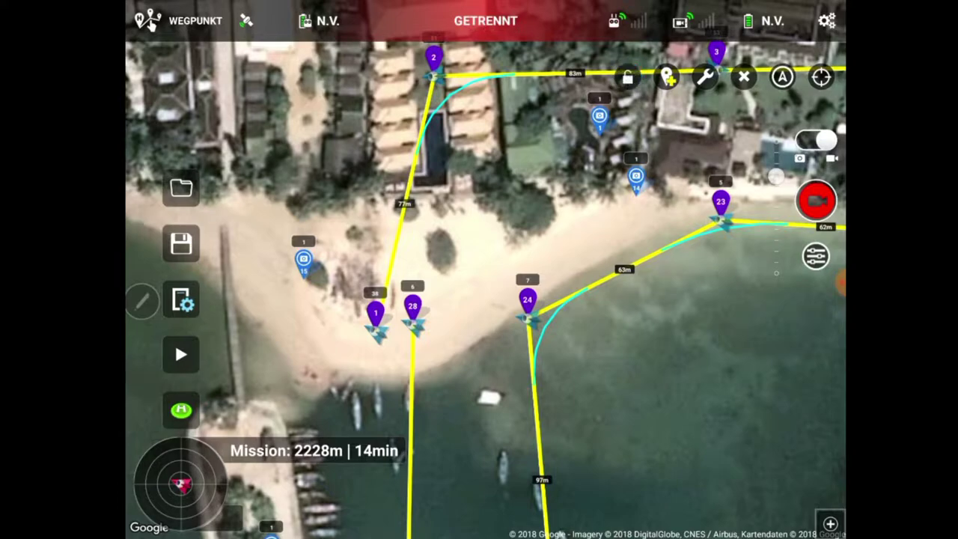
Move waypoint 28 right beside waypoint 1 on the beach and unlock the waypoints for editing
{"action": "left_click_drag", "start_coordinate": [412, 307], "coordinate": [384, 316]}
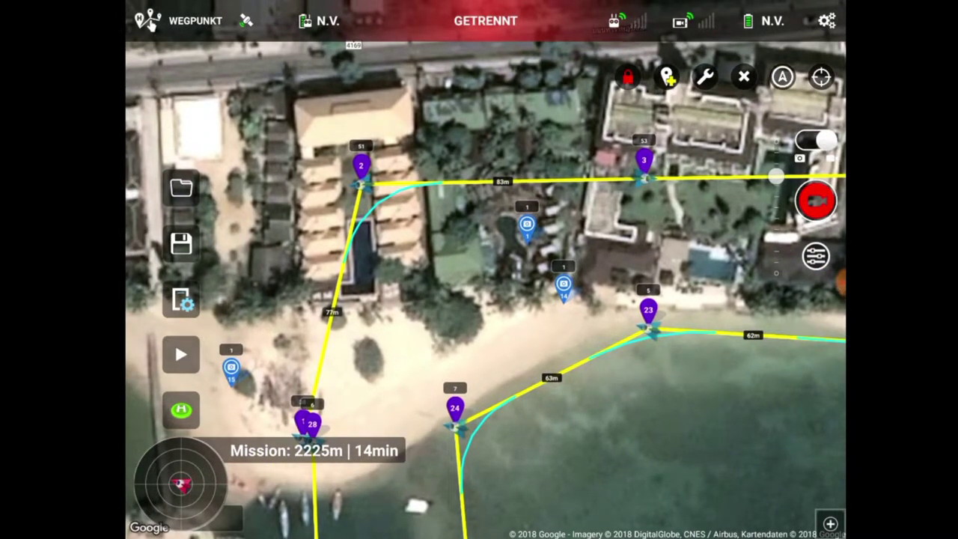
{"action": "left_click", "coordinate": [627, 77]}
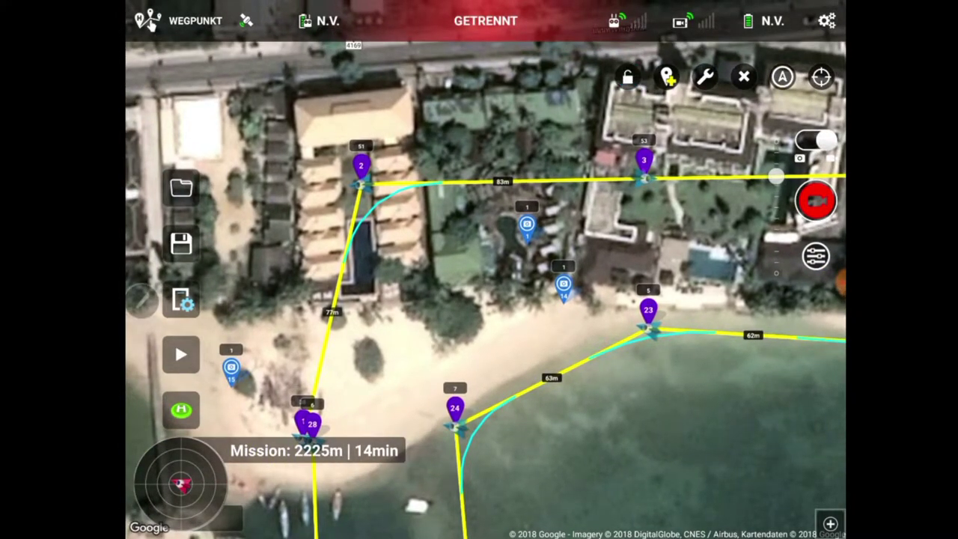
Set waypoint 3's point of interest to 17 and open the POI choices in waypoint 4's settings
{"action": "left_click", "coordinate": [644, 159]}
{"action": "left_click", "coordinate": [625, 150]}
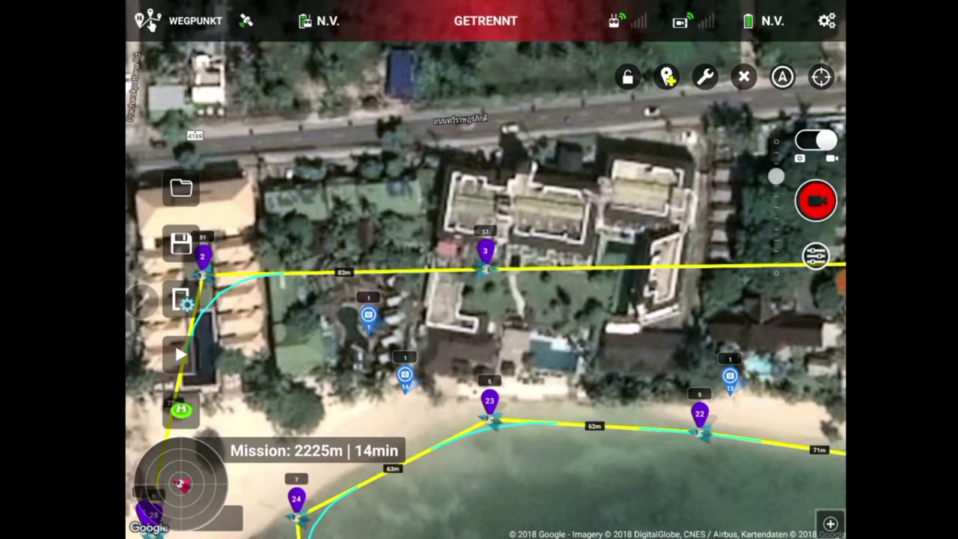
{"action": "left_click", "coordinate": [485, 251]}
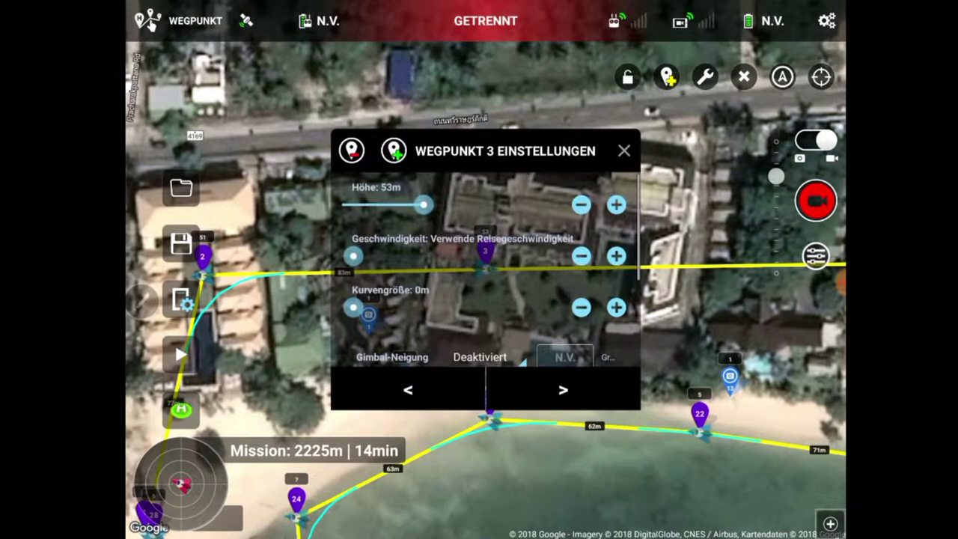
{"action": "left_click_drag", "start_coordinate": [449, 464], "coordinate": [652, 430]}
{"action": "scroll", "coordinate": [675, 400], "scroll_direction": "down", "scroll_amount": 2}
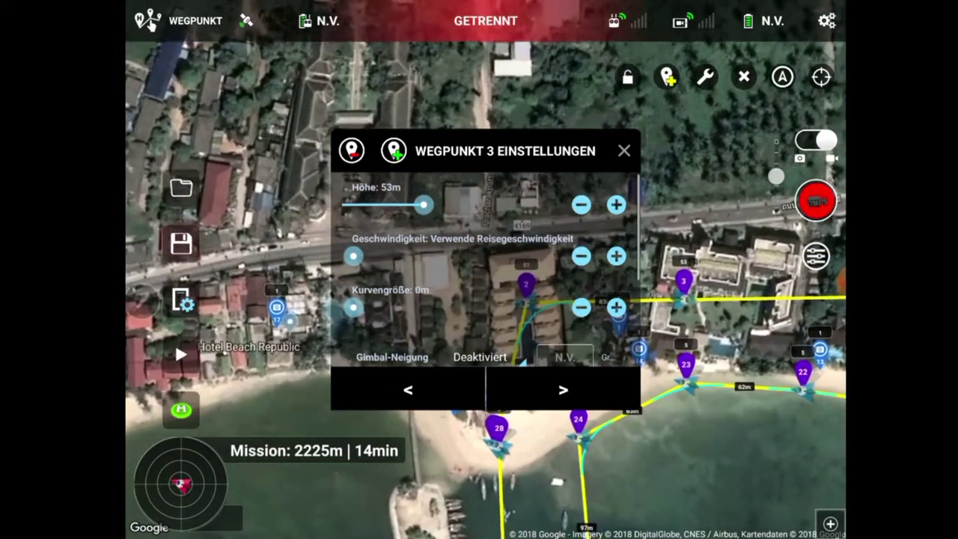
{"action": "scroll", "coordinate": [485, 270], "scroll_direction": "down", "scroll_amount": 3}
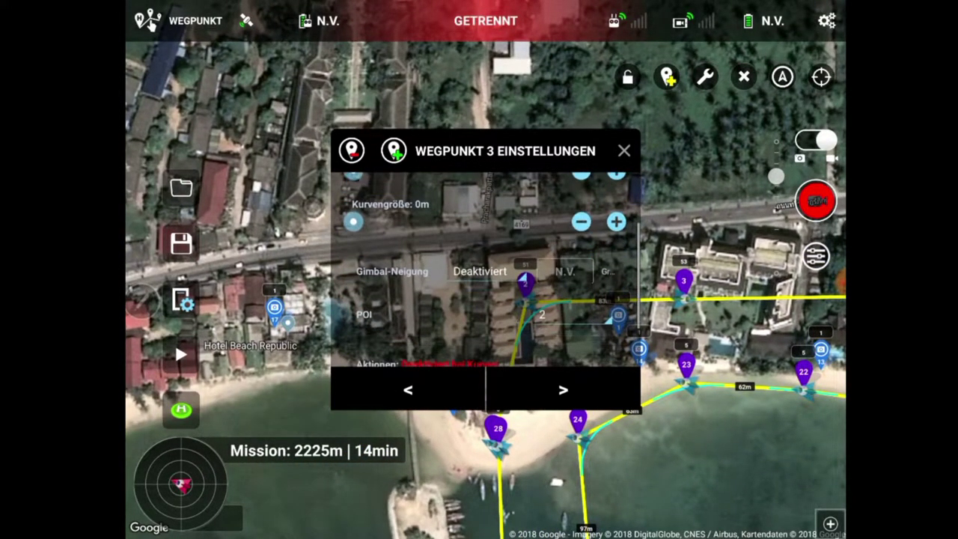
{"action": "left_click", "coordinate": [573, 288]}
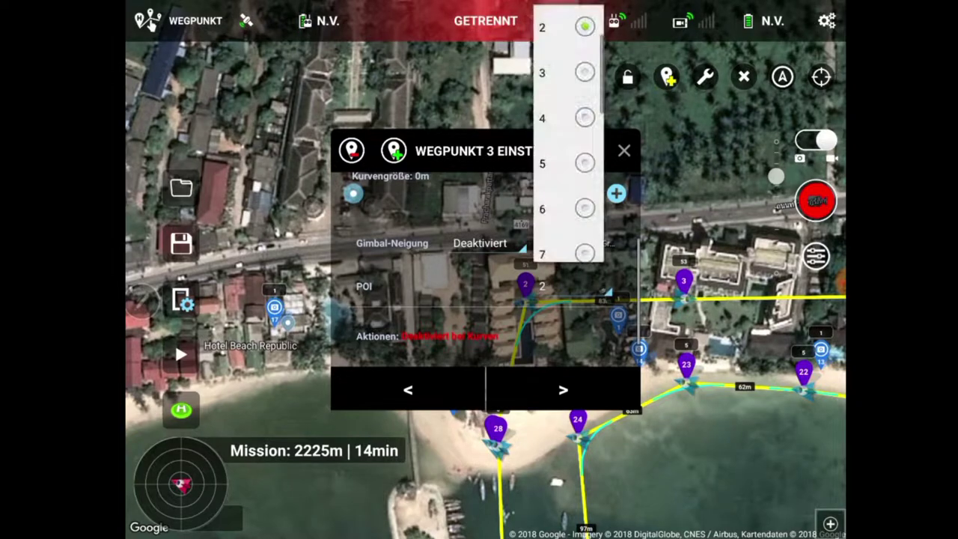
{"action": "scroll", "coordinate": [569, 143], "scroll_direction": "down", "scroll_amount": 10}
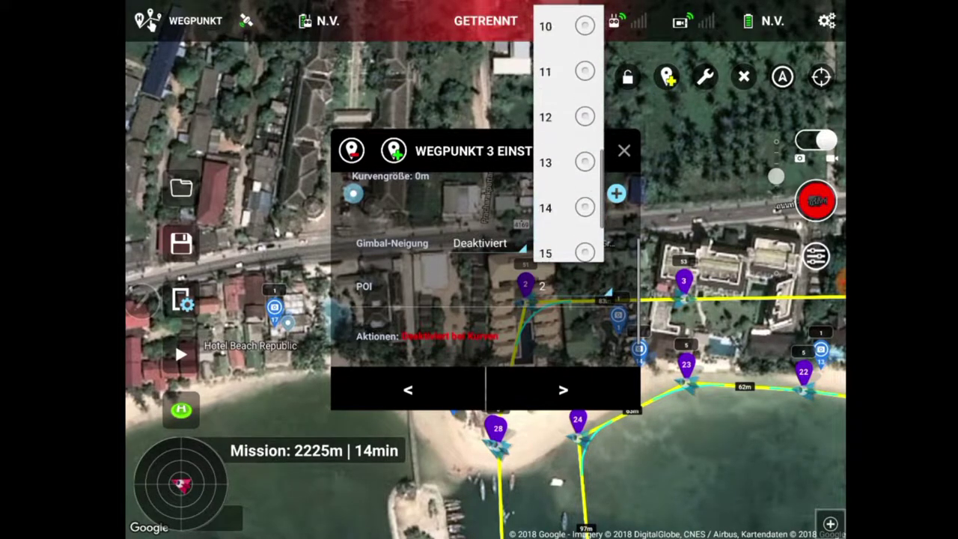
{"action": "left_click", "coordinate": [566, 236]}
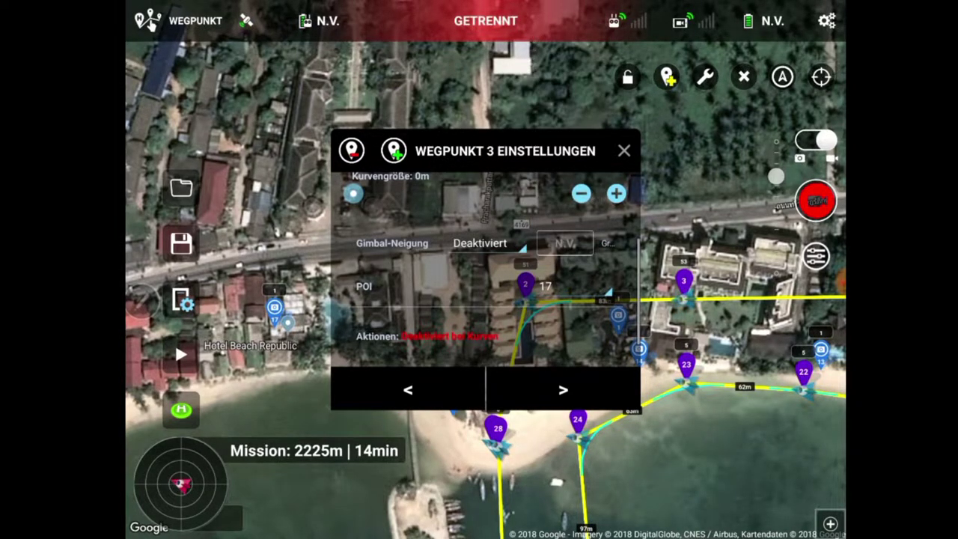
{"action": "left_click", "coordinate": [563, 390]}
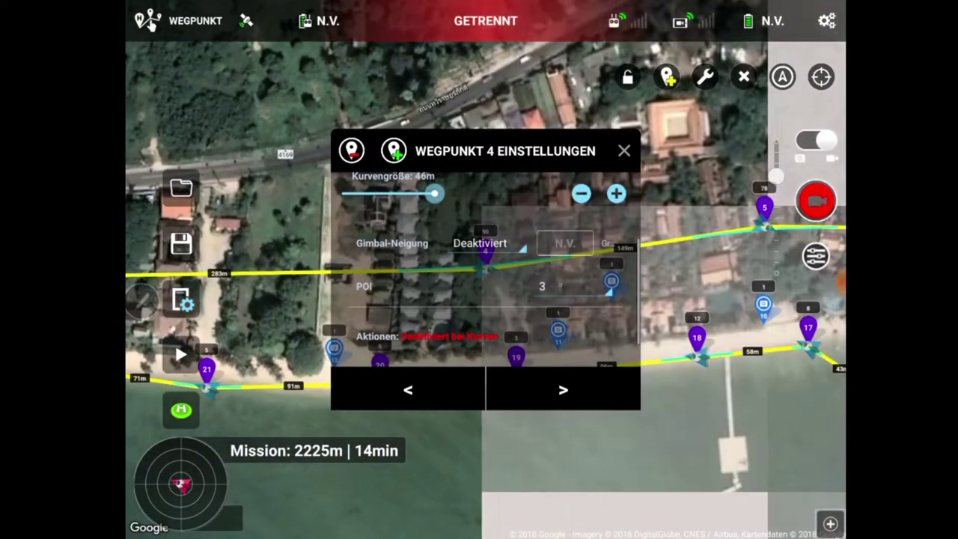
{"action": "left_click", "coordinate": [576, 286]}
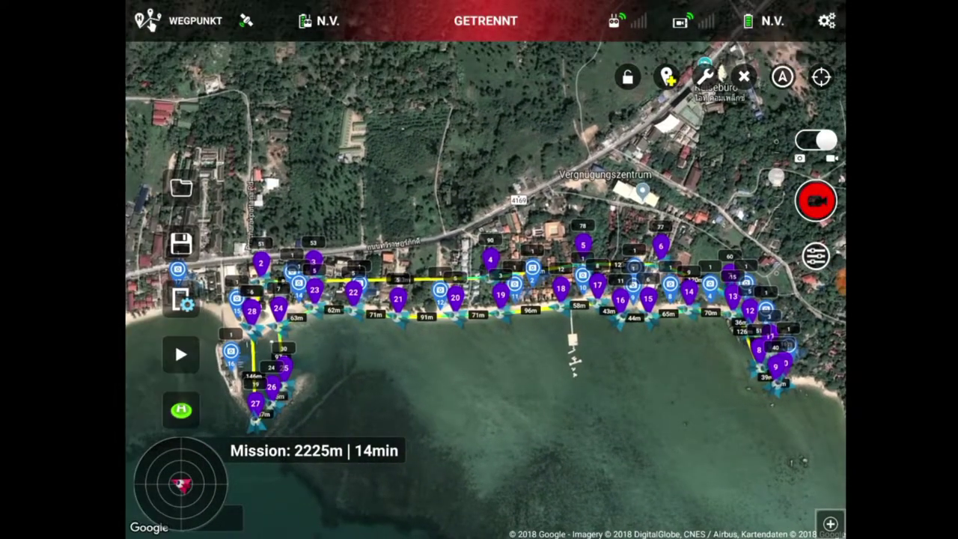
Save the edited flight route as lamai 1
{"action": "left_click", "coordinate": [181, 243]}
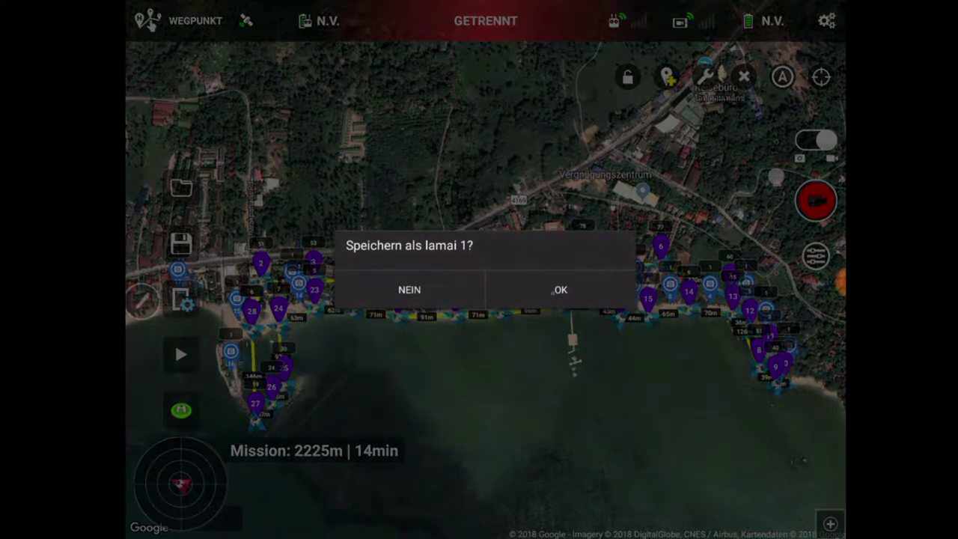
{"action": "left_click", "coordinate": [558, 291]}
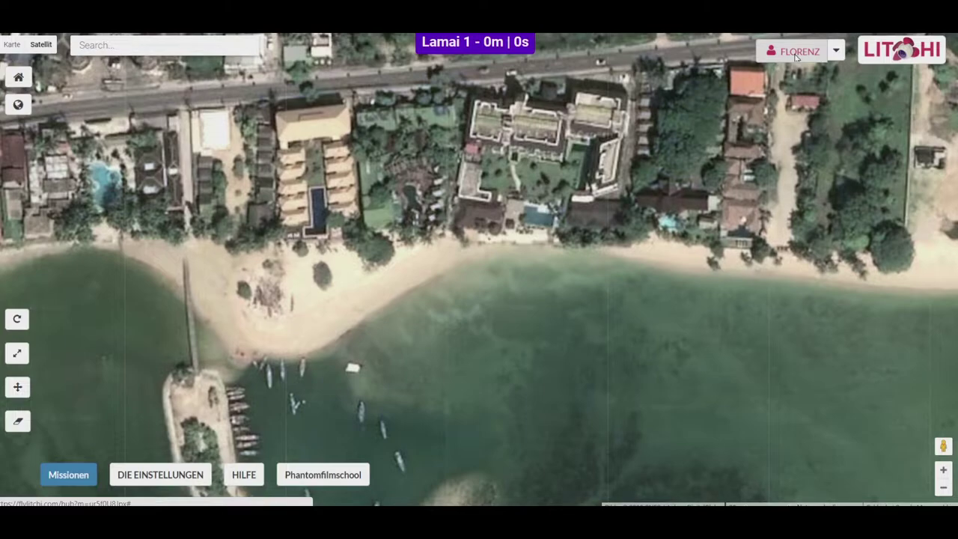
Switch to the Litchi Mission Hub and open the stored mission Lamai 1
{"action": "left_click", "coordinate": [58, 480]}
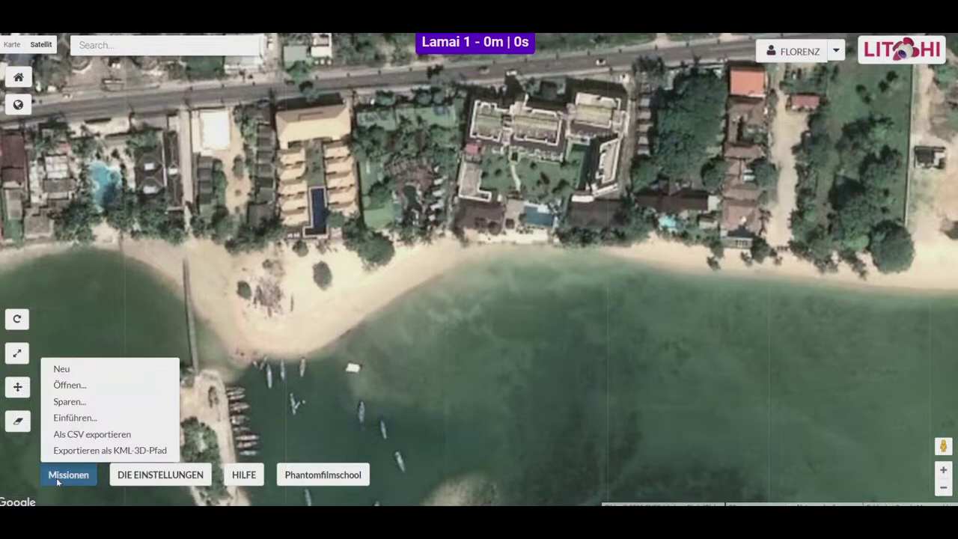
{"action": "left_click", "coordinate": [69, 385]}
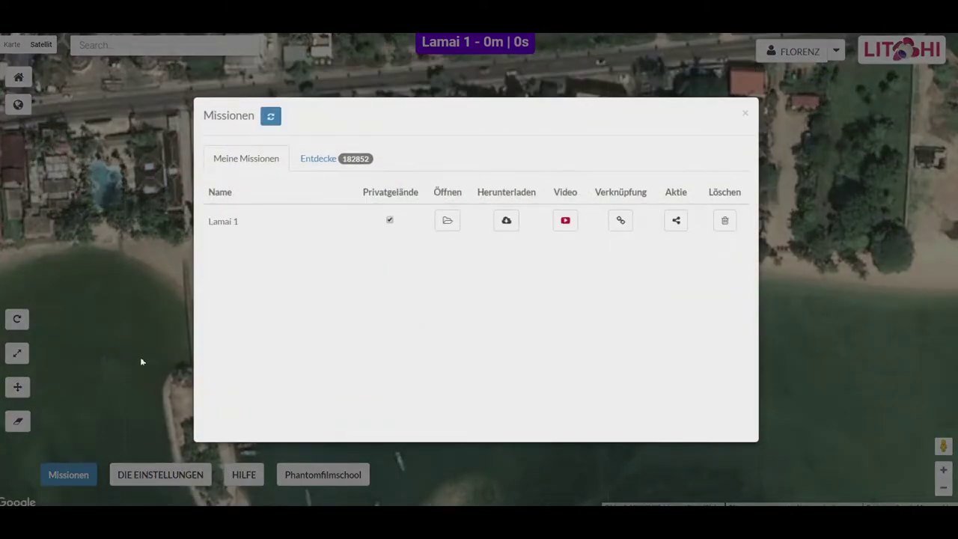
{"action": "left_click", "coordinate": [447, 219]}
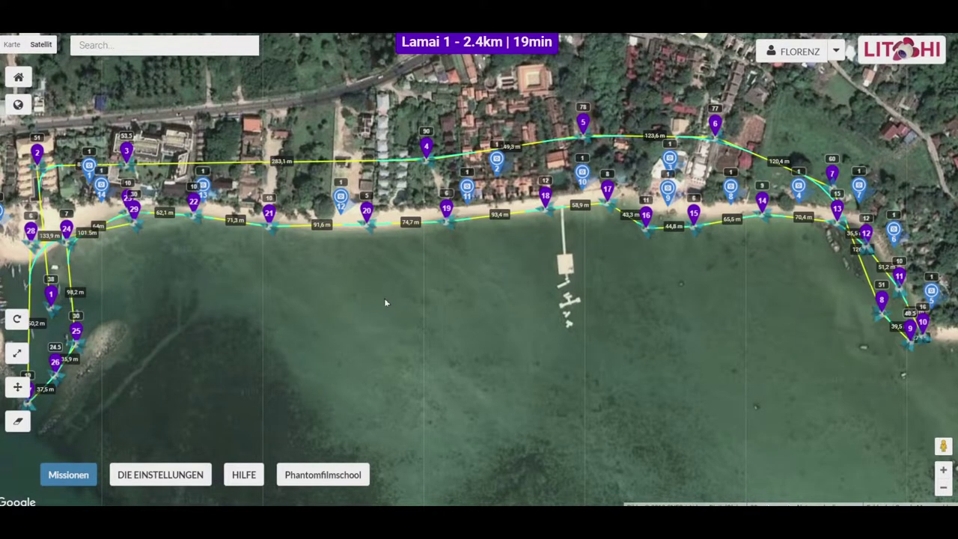
Examine the Lamai 1 route on the satellite map, from the whole island down to the individual waypoints along the beach
{"action": "scroll", "coordinate": [385, 298], "scroll_direction": "down", "scroll_amount": 1}
{"action": "scroll", "coordinate": [385, 298], "scroll_direction": "up", "scroll_amount": 1}
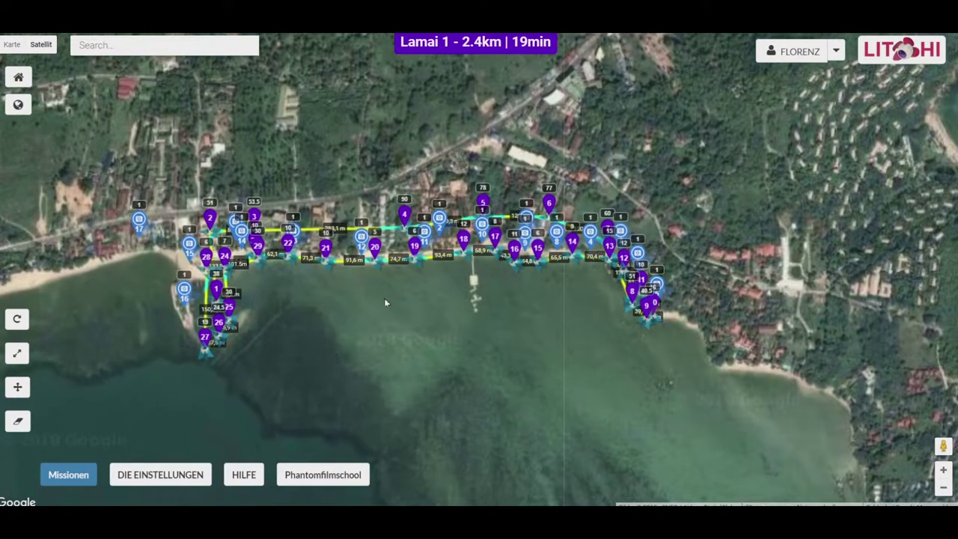
{"action": "scroll", "coordinate": [384, 298], "scroll_direction": "down", "scroll_amount": 3}
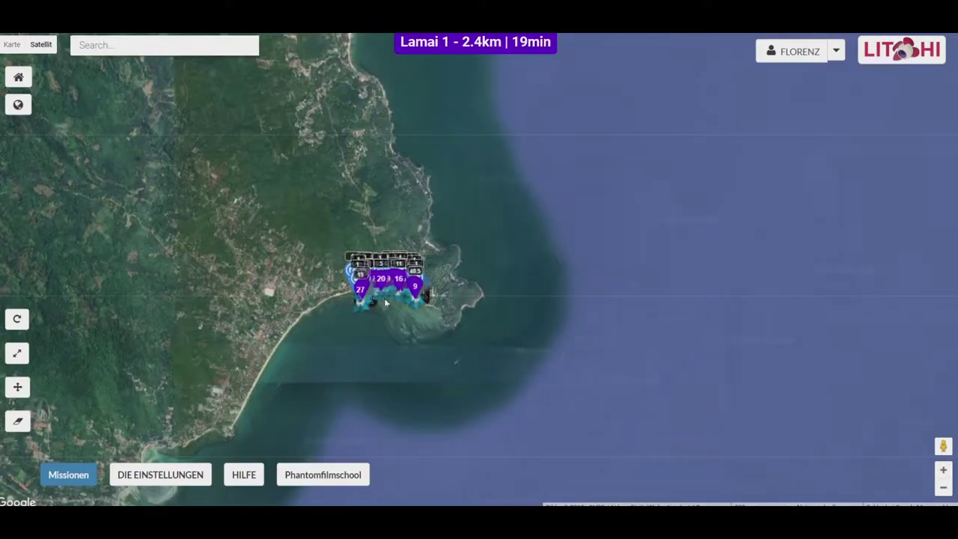
{"action": "scroll", "coordinate": [387, 302], "scroll_direction": "down", "scroll_amount": 2}
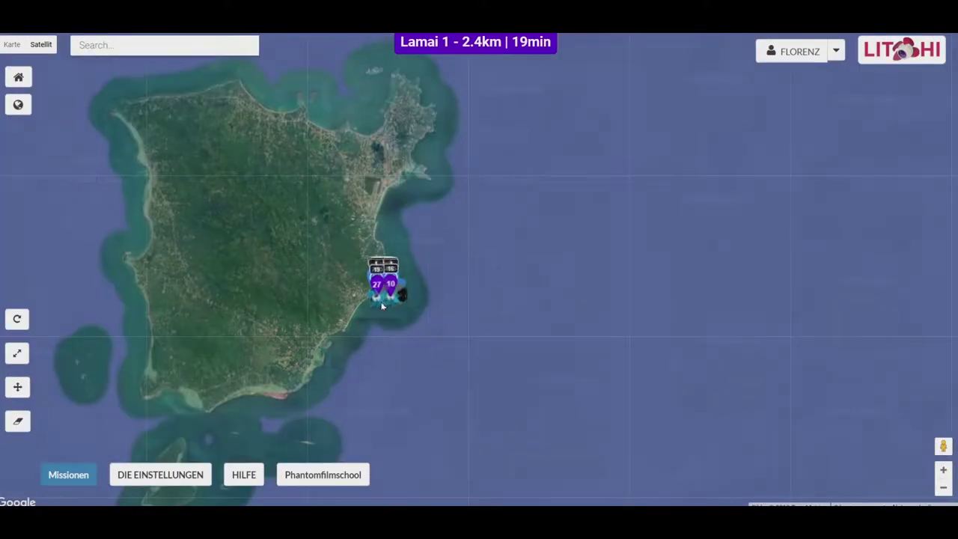
{"action": "scroll", "coordinate": [380, 306], "scroll_direction": "up", "scroll_amount": 1}
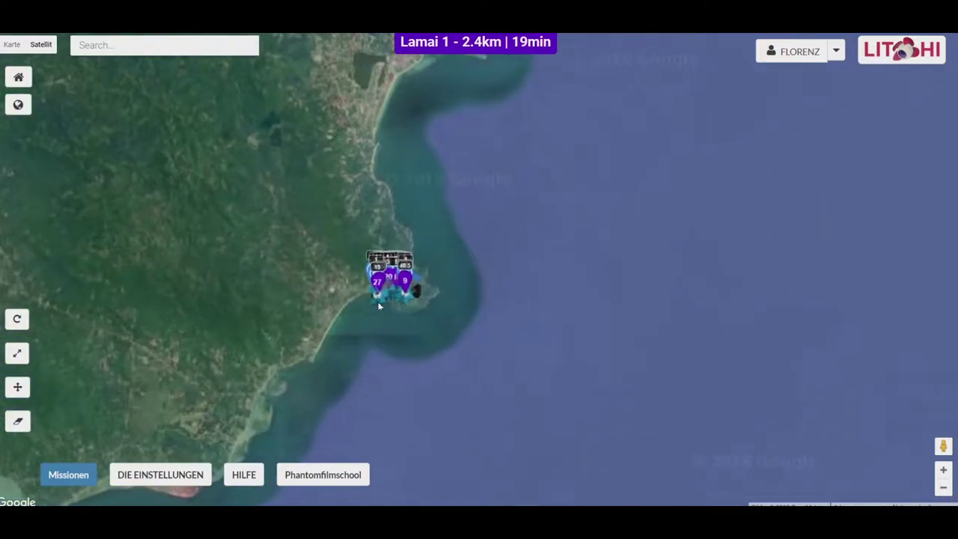
{"action": "scroll", "coordinate": [379, 306], "scroll_direction": "up", "scroll_amount": 2}
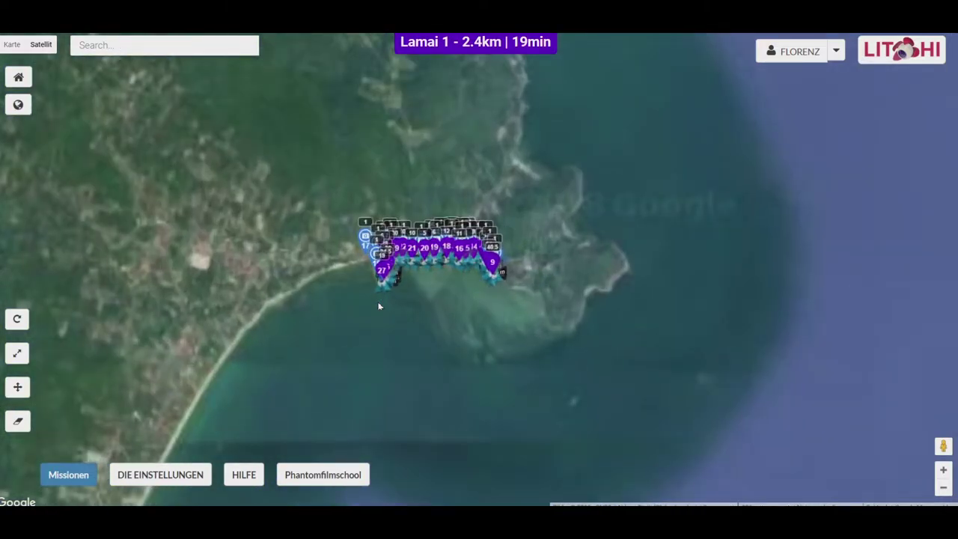
{"action": "scroll", "coordinate": [379, 306], "scroll_direction": "up", "scroll_amount": 1}
{"action": "scroll", "coordinate": [404, 291], "scroll_direction": "up", "scroll_amount": 1}
{"action": "scroll", "coordinate": [491, 257], "scroll_direction": "up", "scroll_amount": 1}
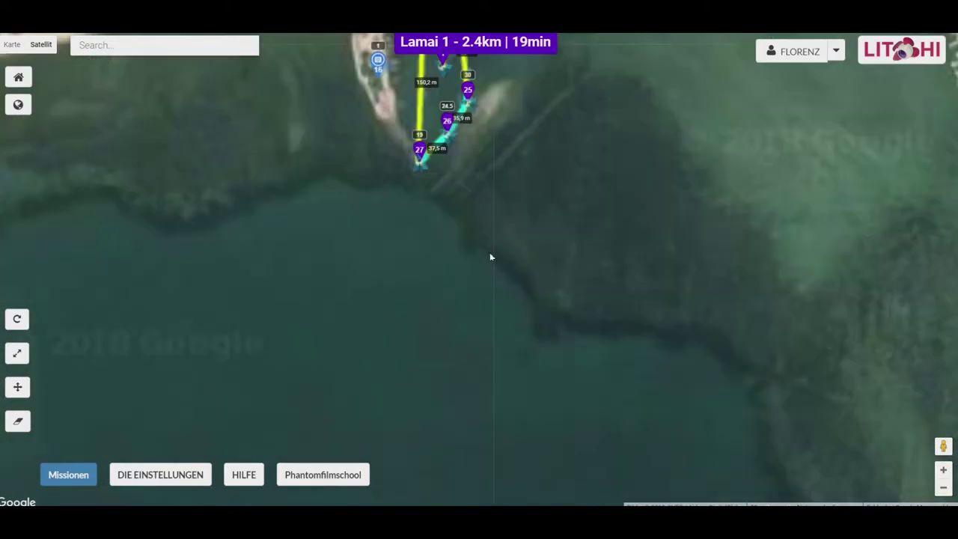
{"action": "left_click_drag", "start_coordinate": [417, 300], "coordinate": [364, 338]}
{"action": "left_click_drag", "start_coordinate": [526, 191], "coordinate": [270, 331]}
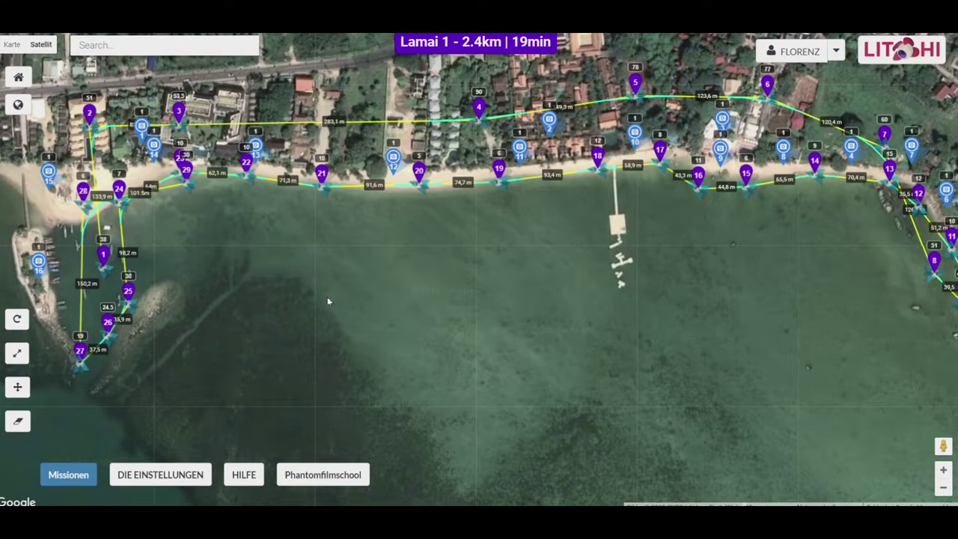
{"action": "scroll", "coordinate": [327, 297], "scroll_direction": "down", "scroll_amount": 1}
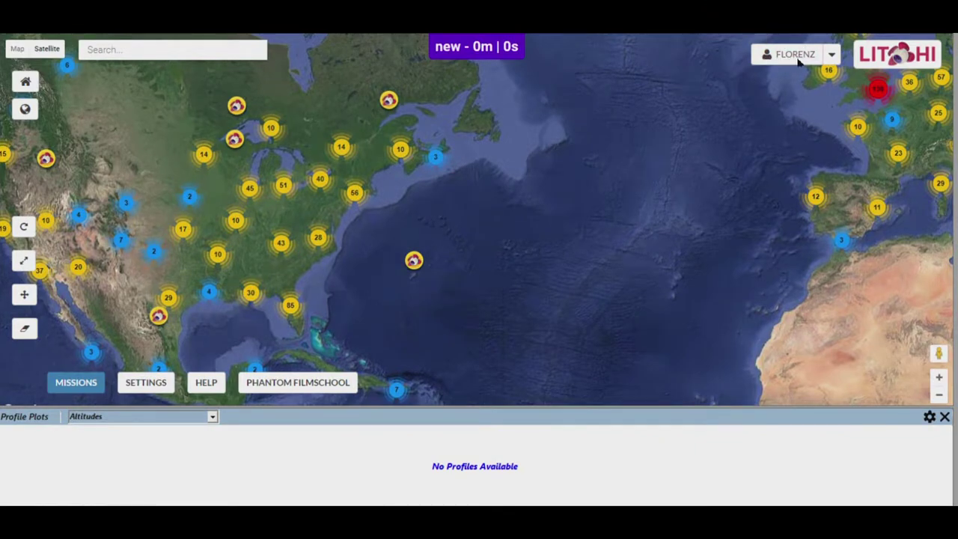
Switch to the Mission Hub window with the altitude profile plots and open the stored mission lamai 1
{"action": "left_click", "coordinate": [63, 383]}
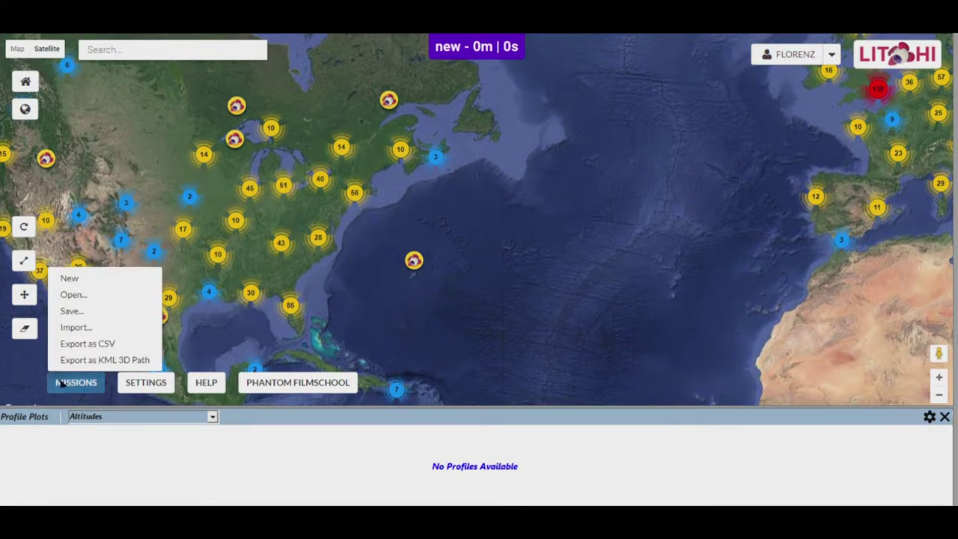
{"action": "left_click", "coordinate": [73, 294]}
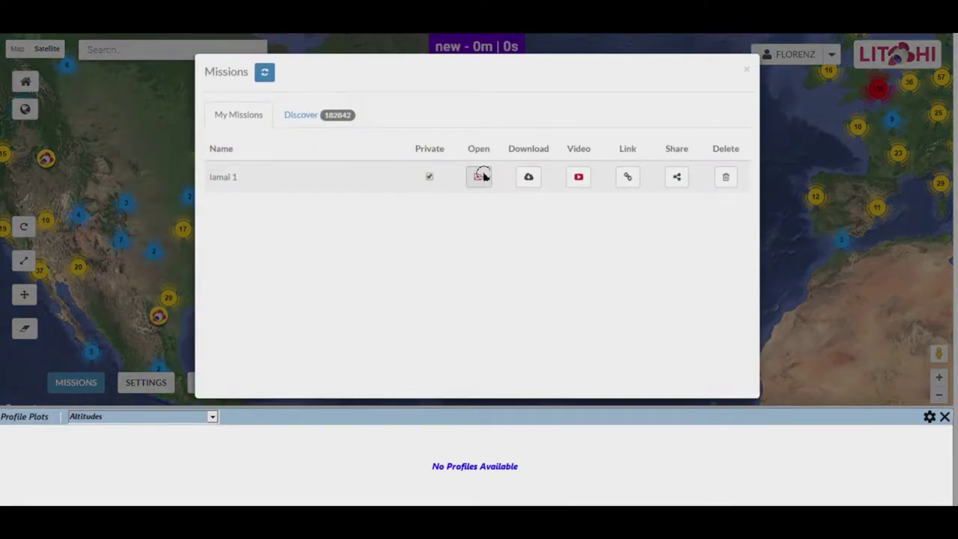
{"action": "left_click", "coordinate": [480, 177]}
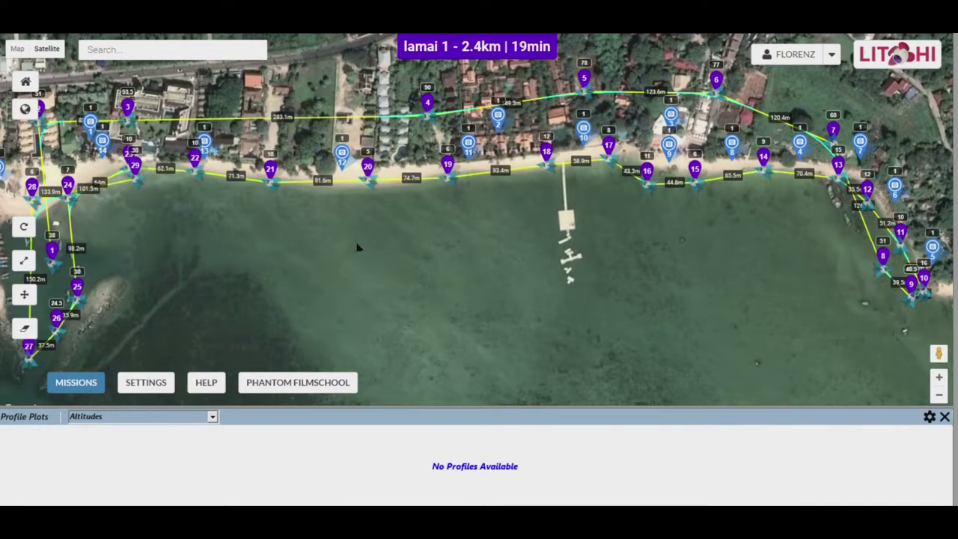
{"action": "scroll", "coordinate": [357, 248], "scroll_direction": "down", "scroll_amount": 1}
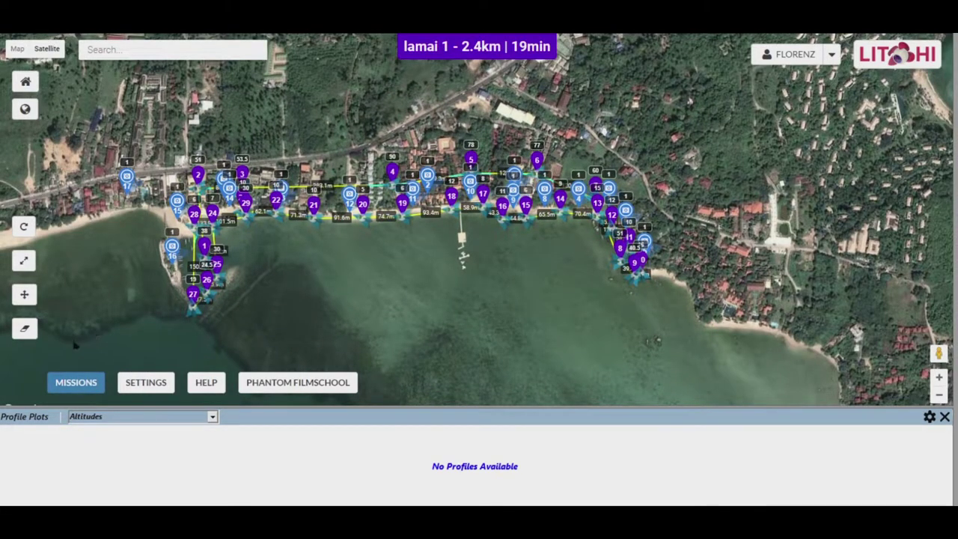
Export the mission as CSV, then switch to Google Earth and reload lamai 1.kml for the virtual mission
{"action": "left_click", "coordinate": [68, 380]}
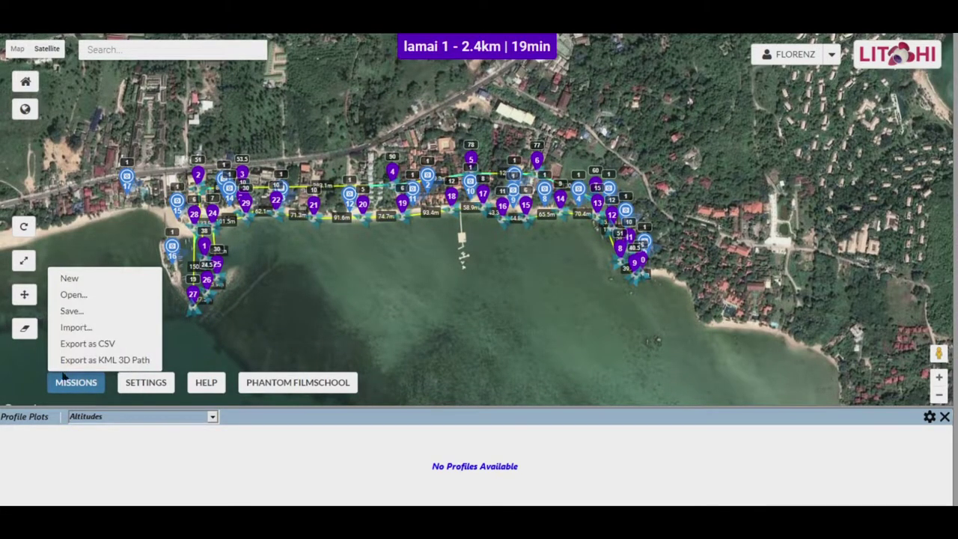
{"action": "left_click", "coordinate": [102, 343]}
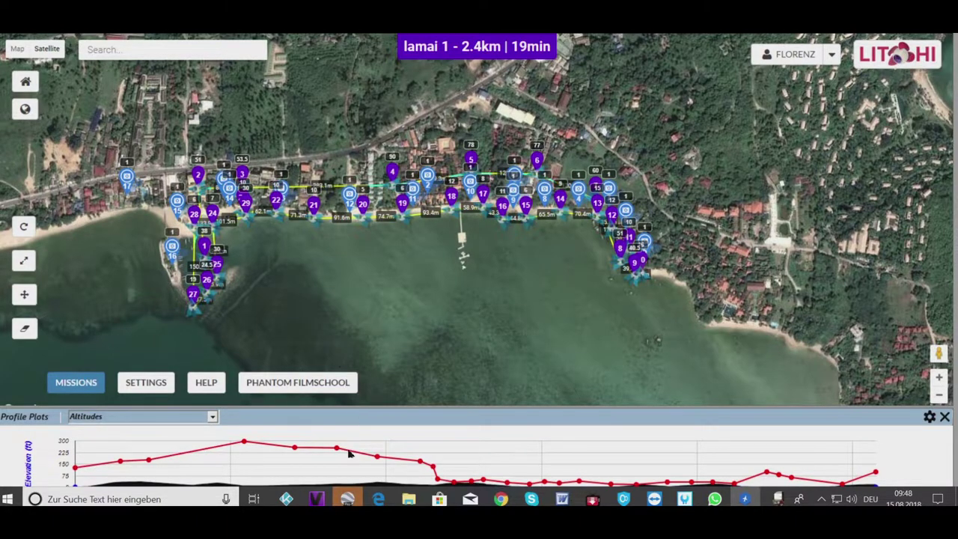
{"action": "left_click", "coordinate": [348, 499]}
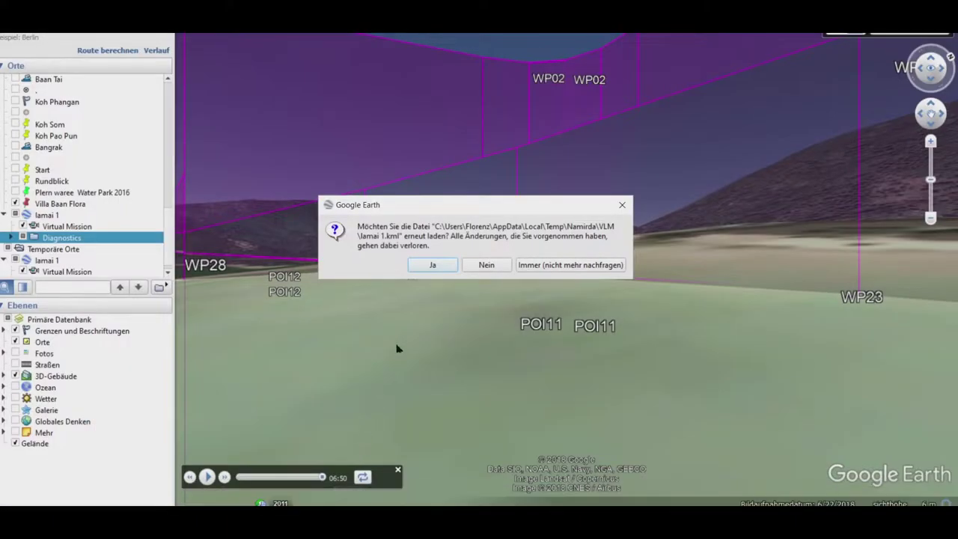
{"action": "left_click", "coordinate": [439, 267]}
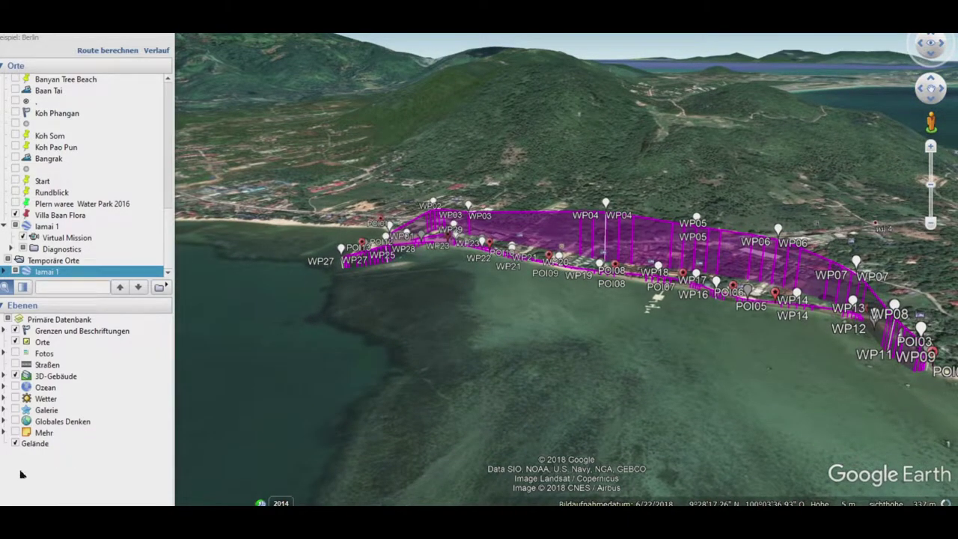
Turn the Gelände terrain layer off and back on to compare the relief, and collapse the Ebenen list
{"action": "left_click", "coordinate": [15, 444]}
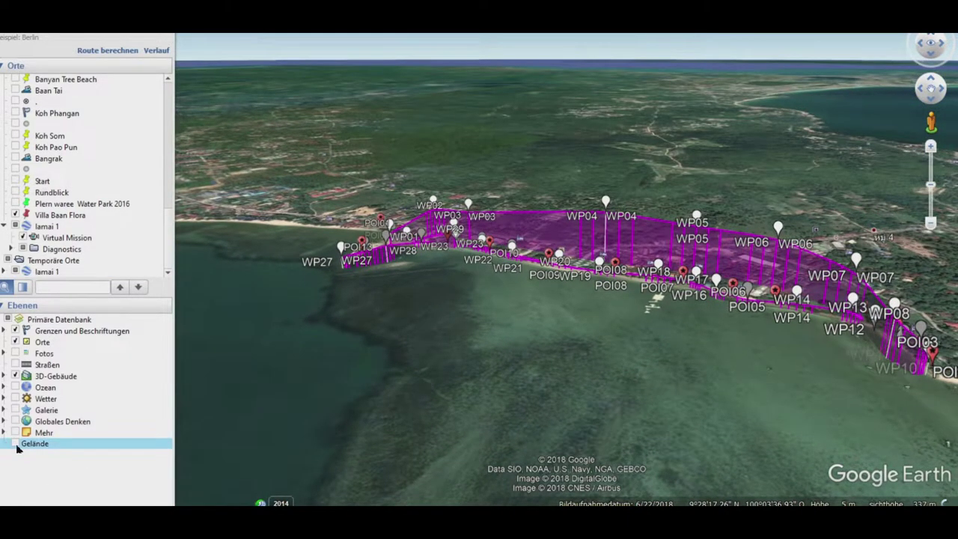
{"action": "left_click", "coordinate": [15, 444]}
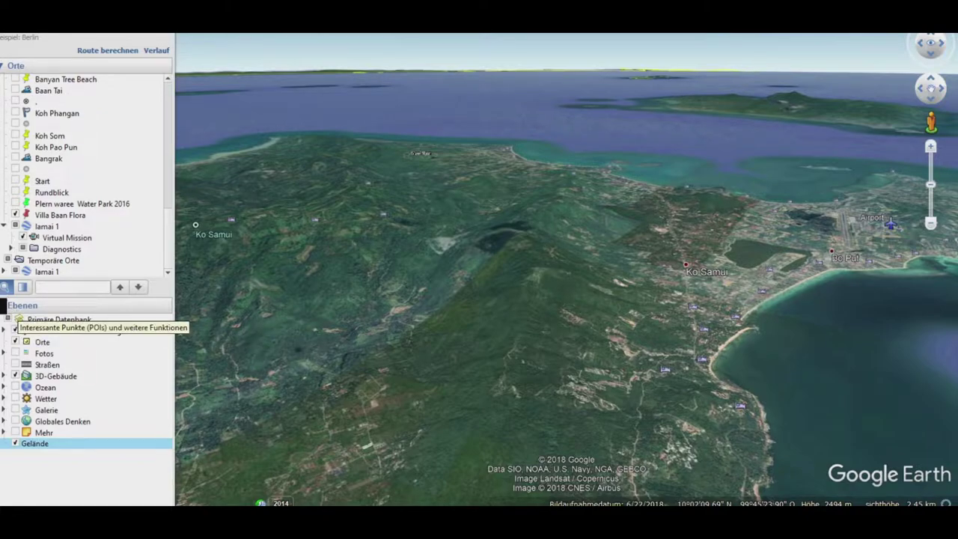
{"action": "left_click", "coordinate": [6, 306]}
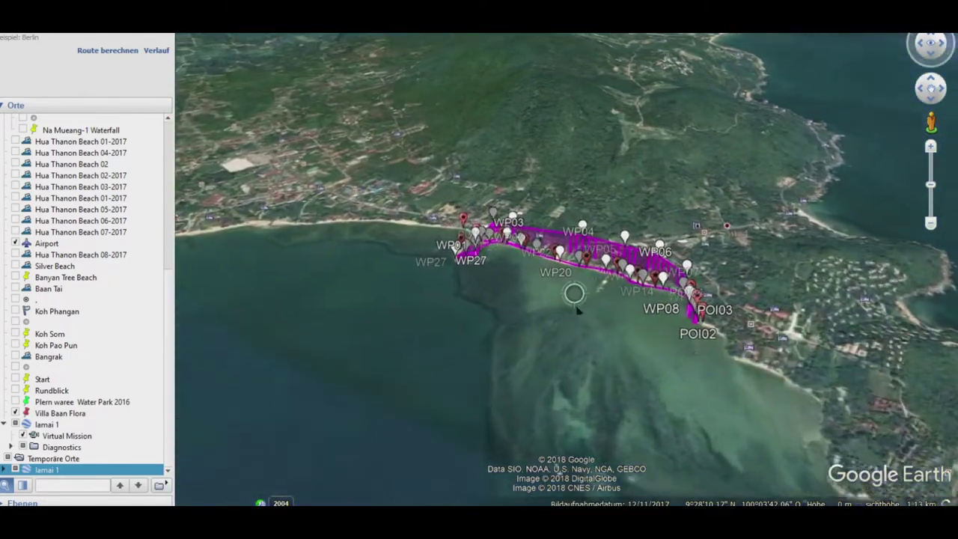
Expand the temporary lamai 1 mission and play its Virtual Mission tour
{"action": "scroll", "coordinate": [576, 295], "scroll_direction": "up", "scroll_amount": 5}
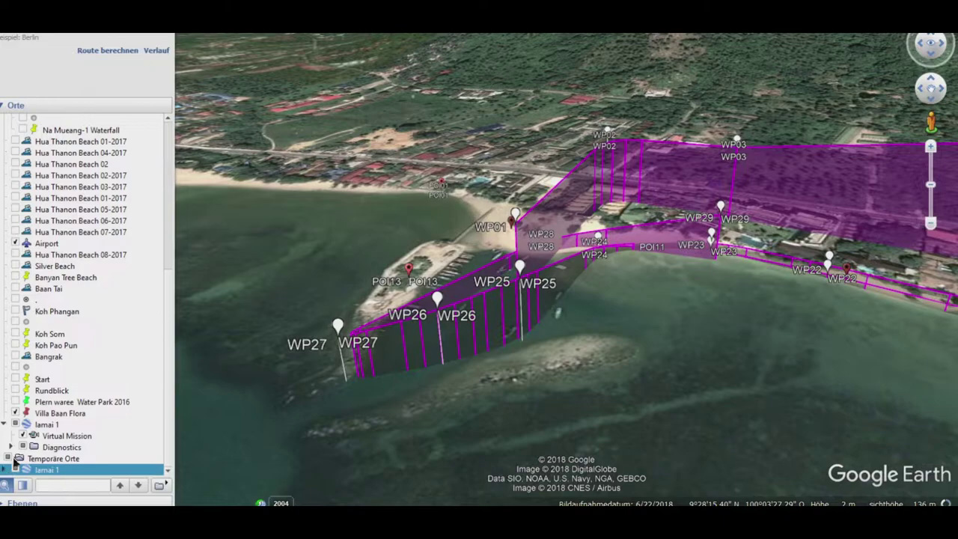
{"action": "left_click", "coordinate": [168, 471]}
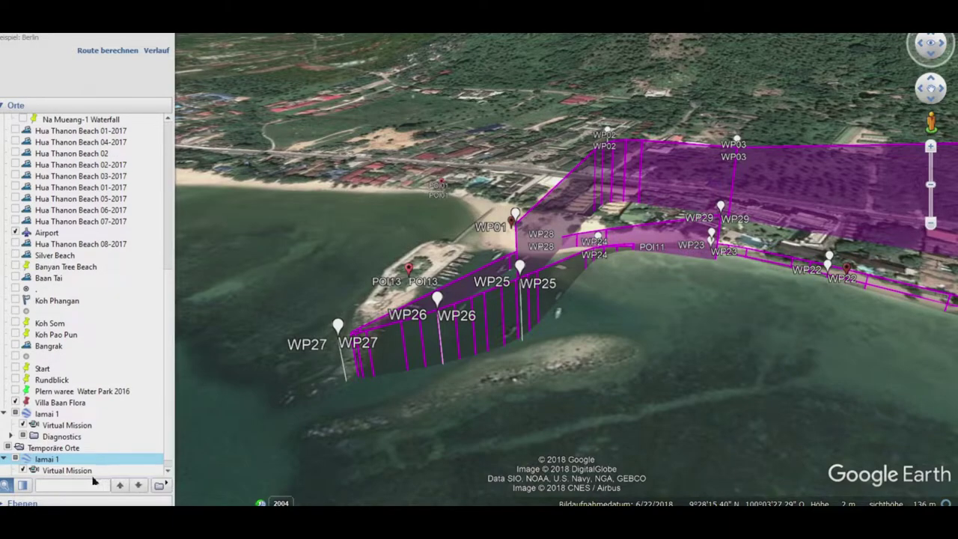
{"action": "double_click", "coordinate": [65, 471]}
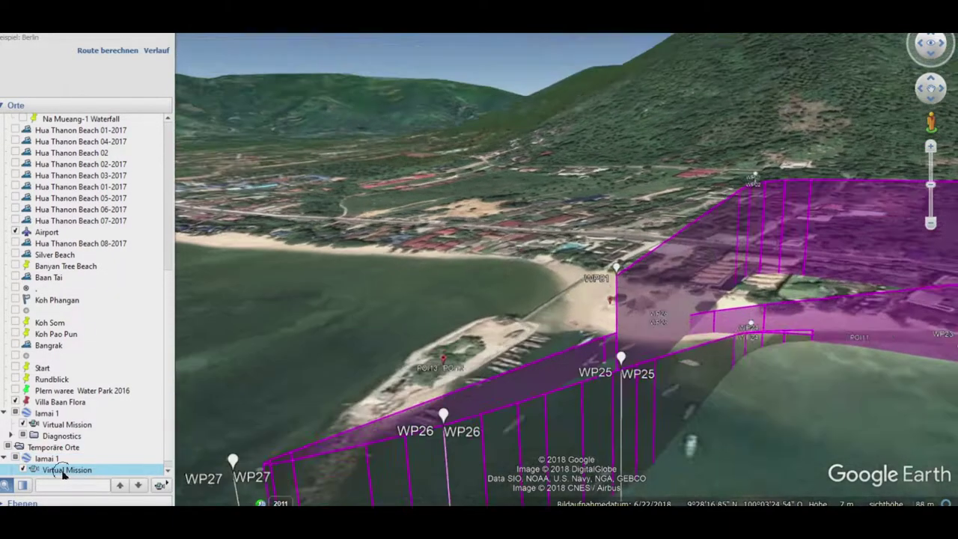
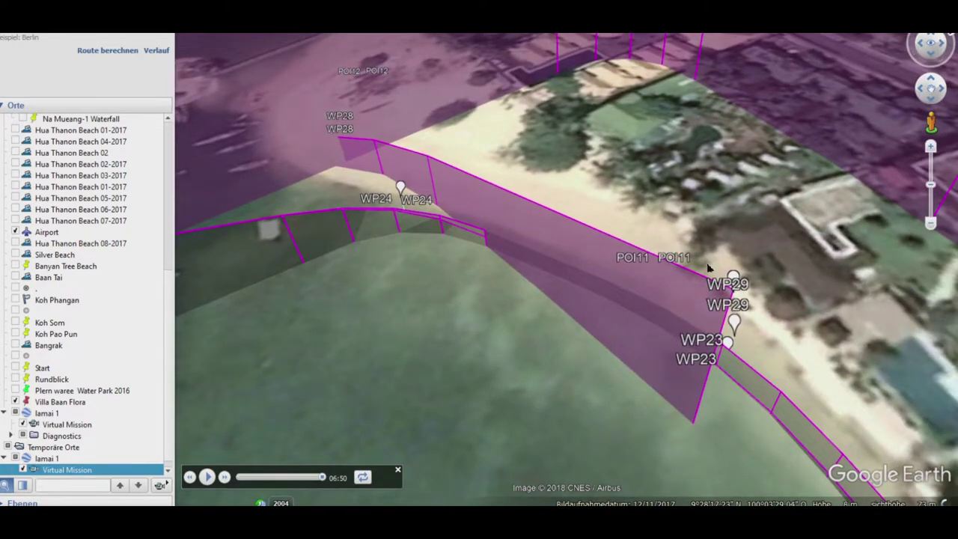
Switch to the Litchi Mission Hub and delete waypoint 29 near the western end of the Lamai 1 beach route
{"action": "mouse_move", "coordinate": [513, 500]}
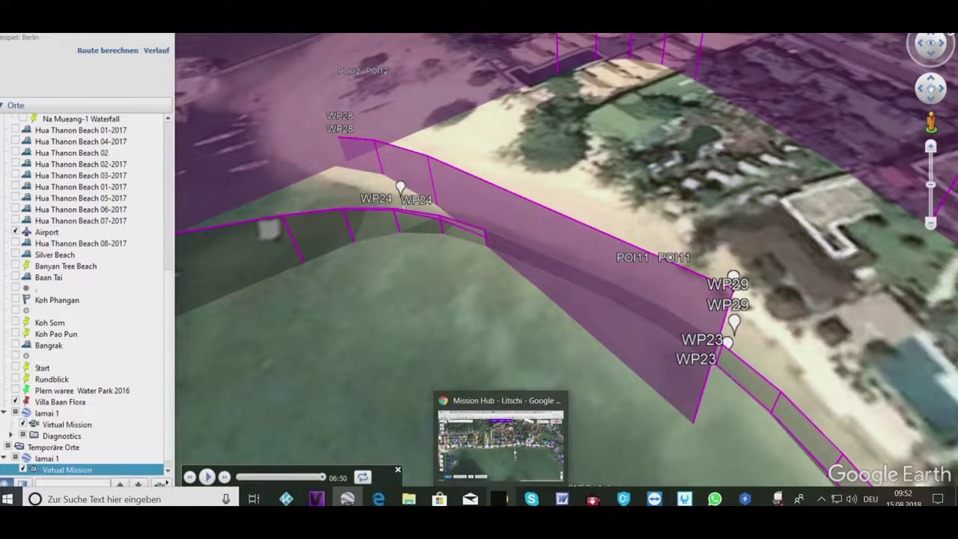
{"action": "left_click", "coordinate": [481, 458]}
{"action": "left_click_drag", "start_coordinate": [341, 371], "coordinate": [629, 396]}
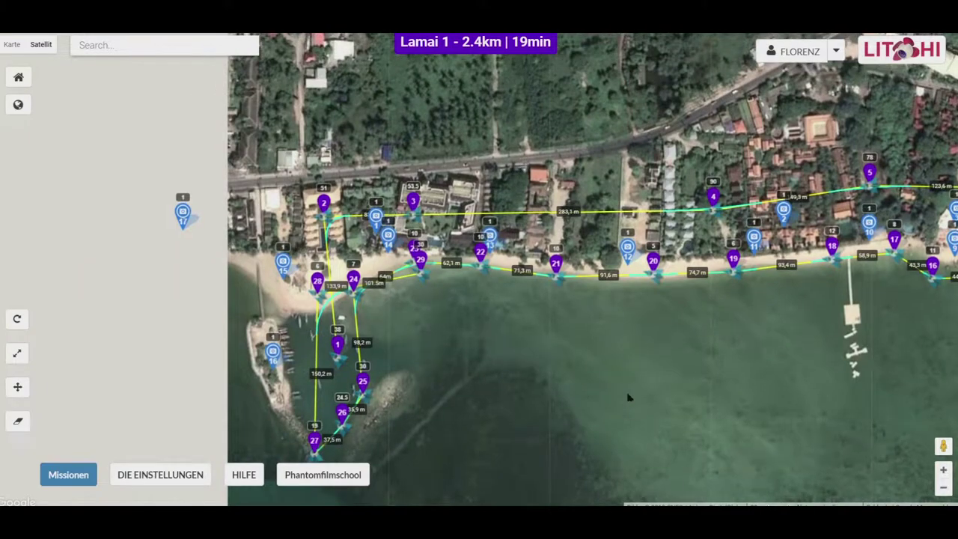
{"action": "scroll", "coordinate": [334, 319], "scroll_direction": "up", "scroll_amount": 2}
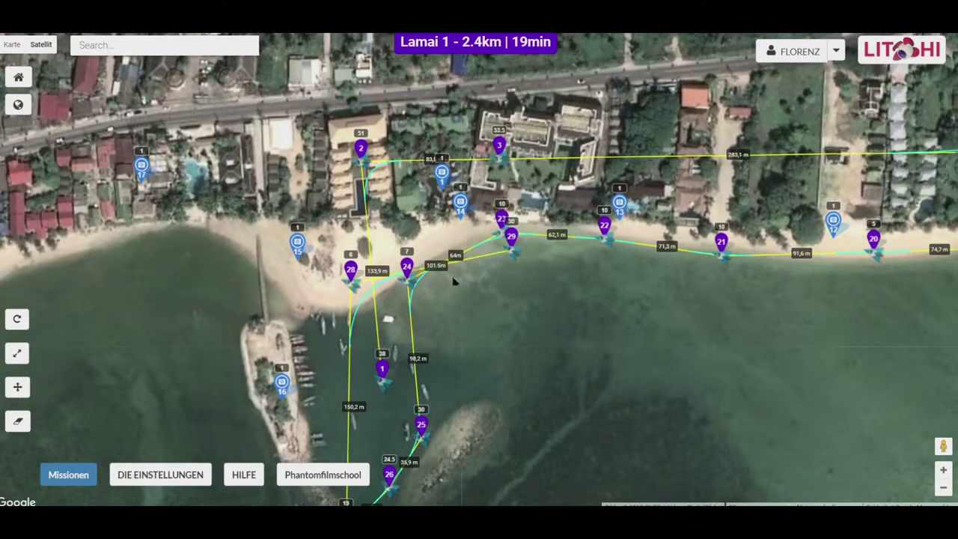
{"action": "left_click", "coordinate": [512, 238]}
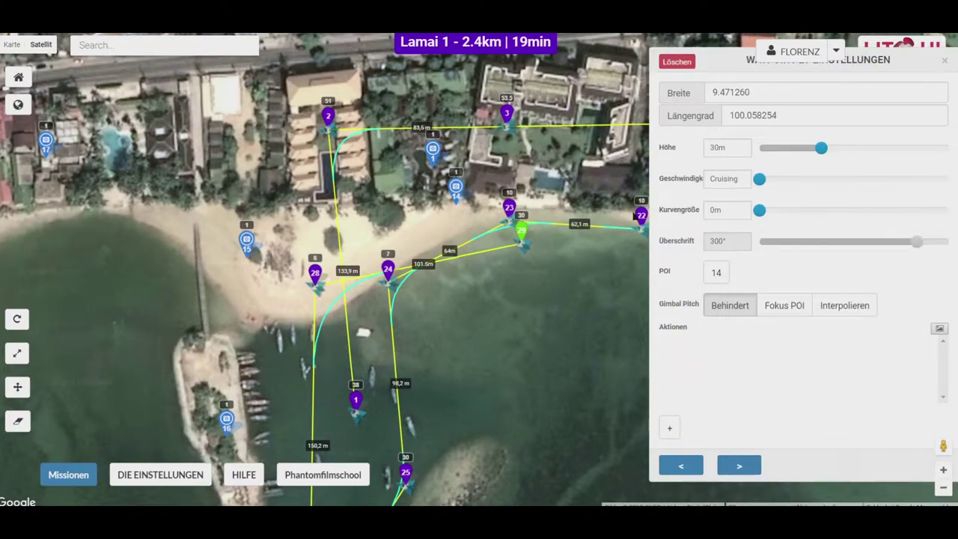
{"action": "left_click", "coordinate": [678, 62]}
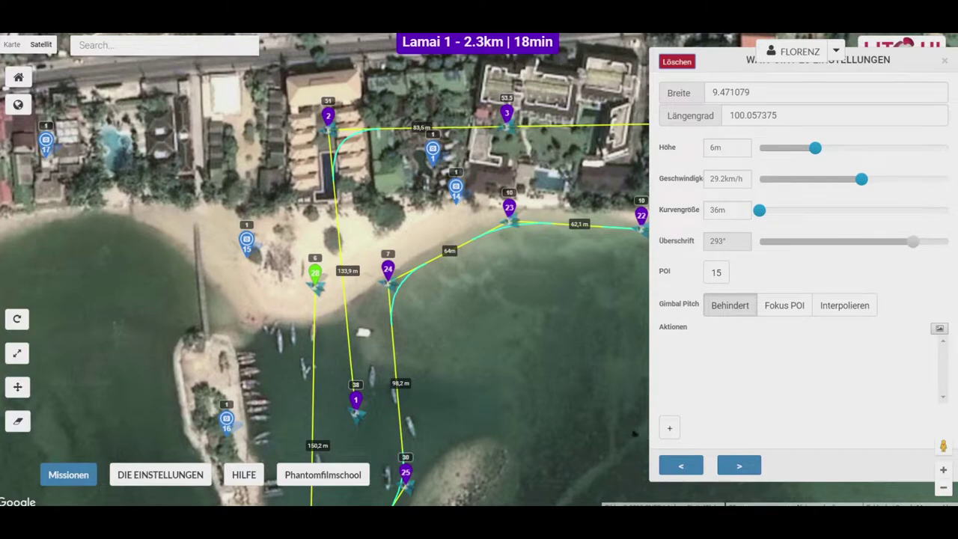
Save the edited mission under the name lamai 1
{"action": "left_click", "coordinate": [84, 477]}
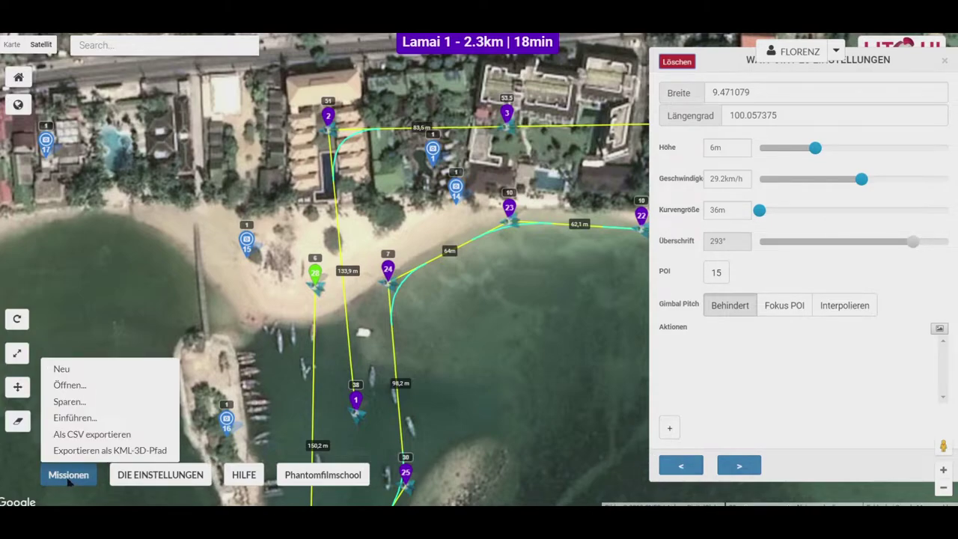
{"action": "left_click", "coordinate": [66, 403]}
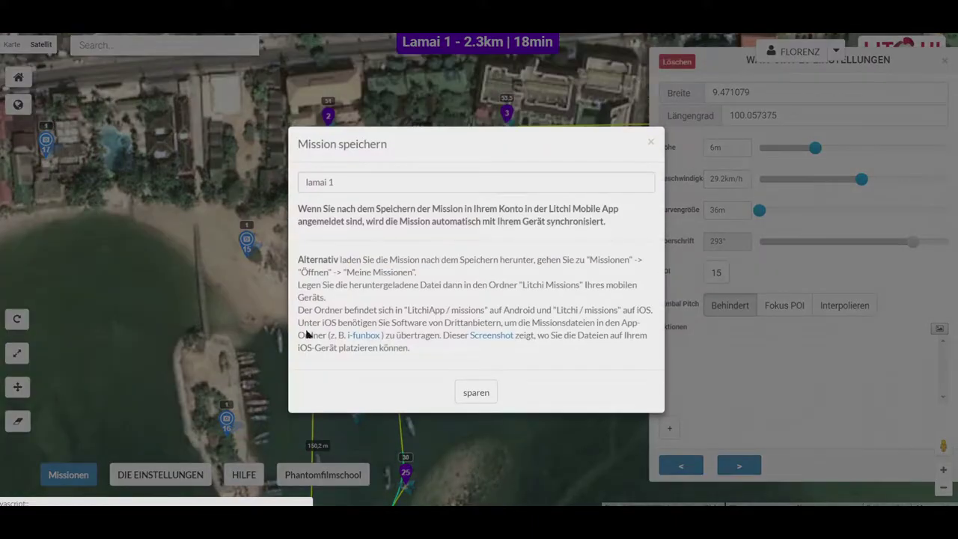
{"action": "left_click", "coordinate": [476, 392]}
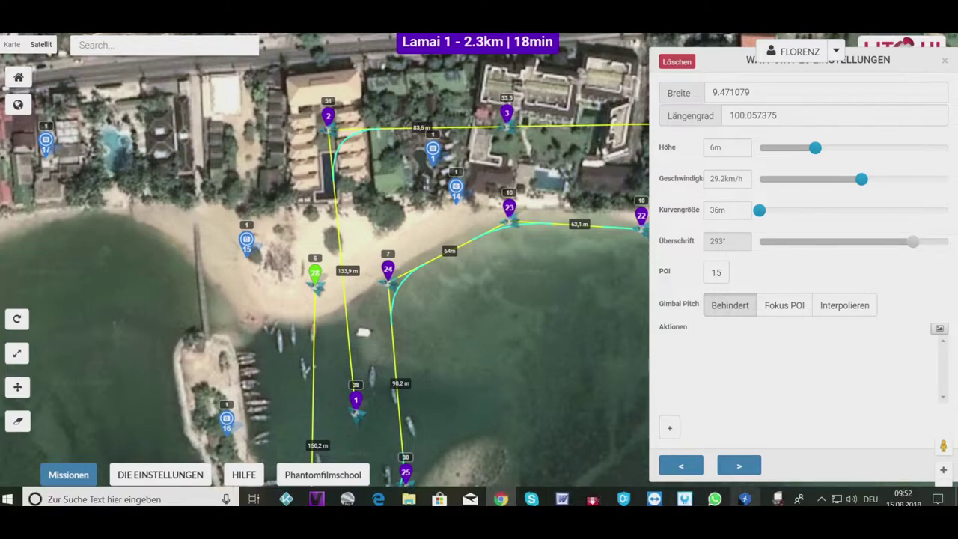
Switch to the Mission Hub window with the altitude profile plots and reopen the stored mission lamai 1
{"action": "left_click", "coordinate": [745, 500]}
{"action": "left_click", "coordinate": [79, 382]}
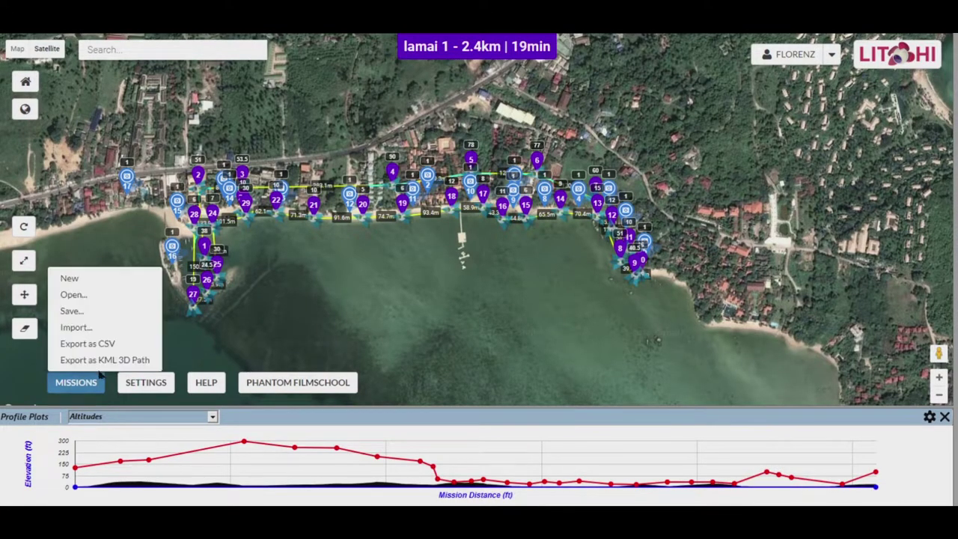
{"action": "left_click", "coordinate": [75, 294]}
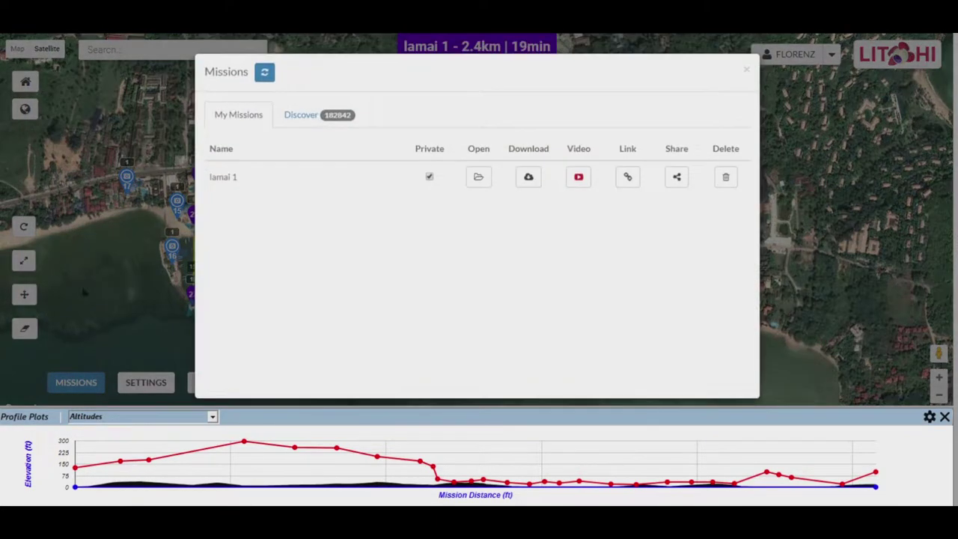
{"action": "left_click", "coordinate": [480, 178]}
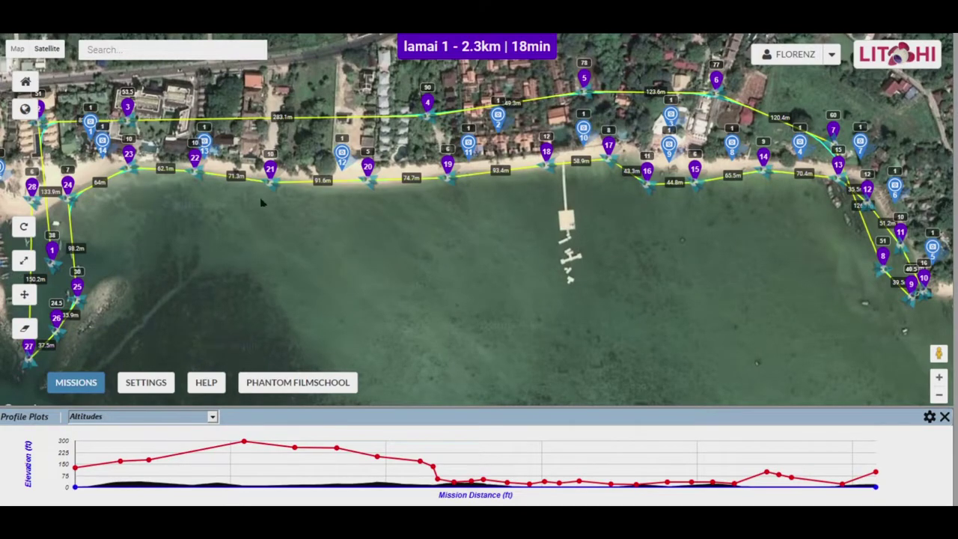
Export the updated lamai 1 mission as CSV, and switch to Google Earth, dismissing the startup tips
{"action": "left_click_drag", "start_coordinate": [196, 217], "coordinate": [384, 255]}
{"action": "scroll", "coordinate": [227, 235], "scroll_direction": "up", "scroll_amount": 1}
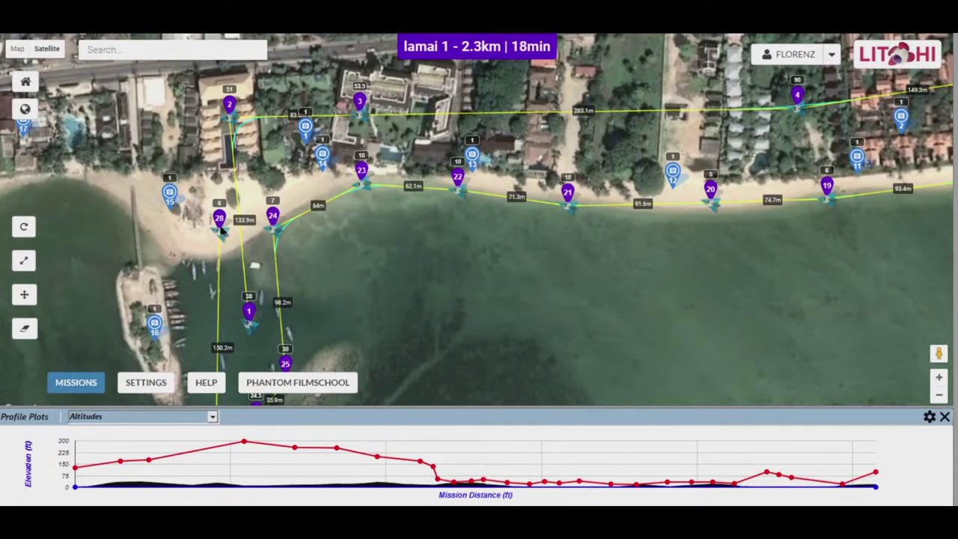
{"action": "left_click", "coordinate": [75, 380]}
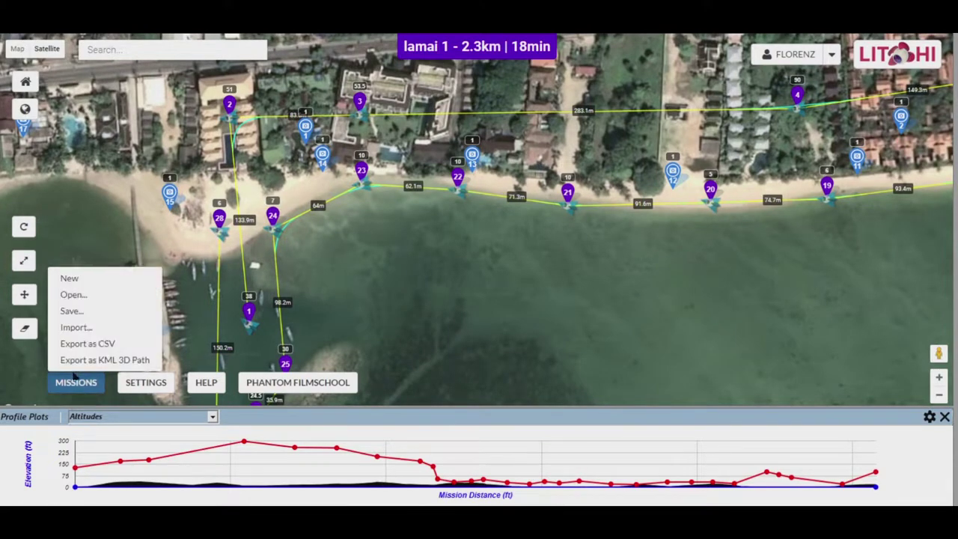
{"action": "left_click", "coordinate": [96, 343]}
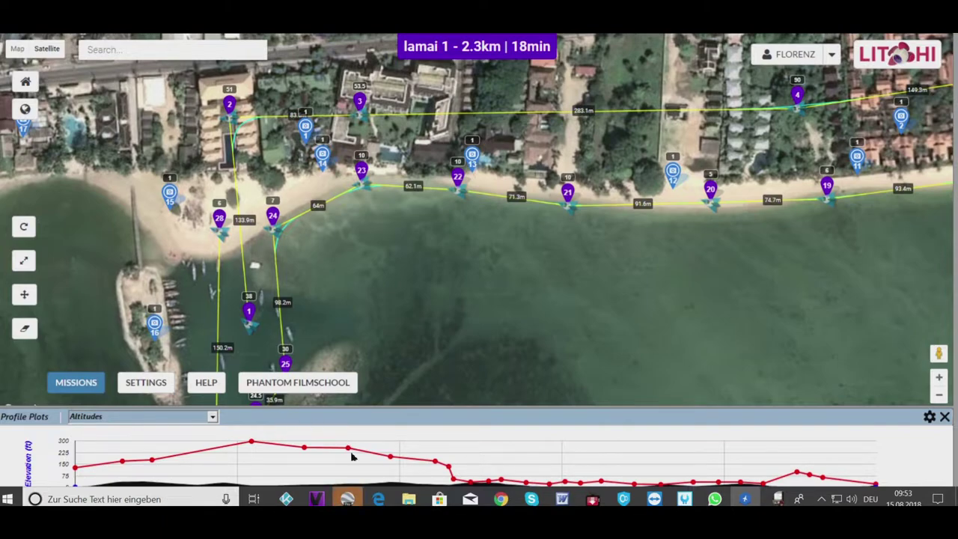
{"action": "left_click", "coordinate": [347, 499]}
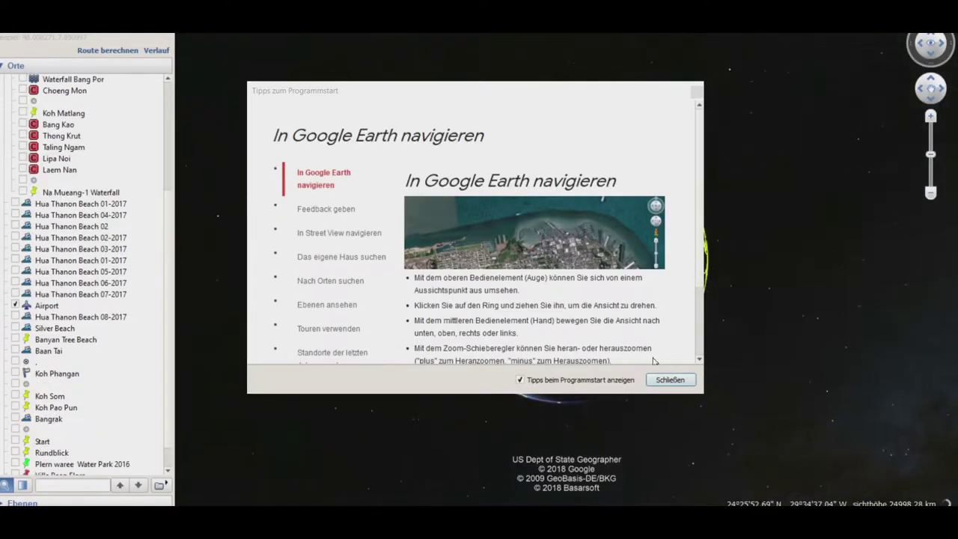
{"action": "left_click", "coordinate": [670, 380]}
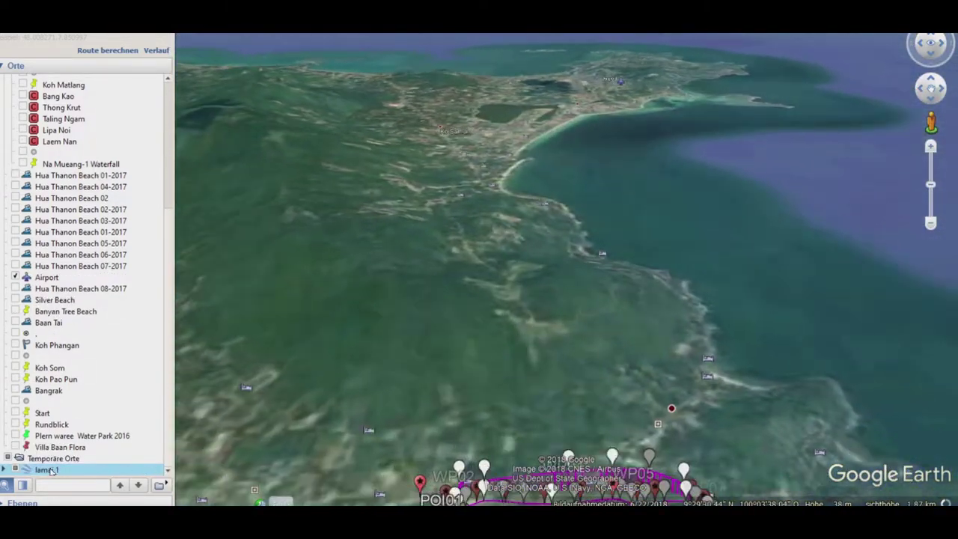
Examine the end of the route around WP24 to WP28, and select the Virtual Mission entry under lamai 1
{"action": "scroll", "coordinate": [306, 361], "scroll_direction": "up", "scroll_amount": 2}
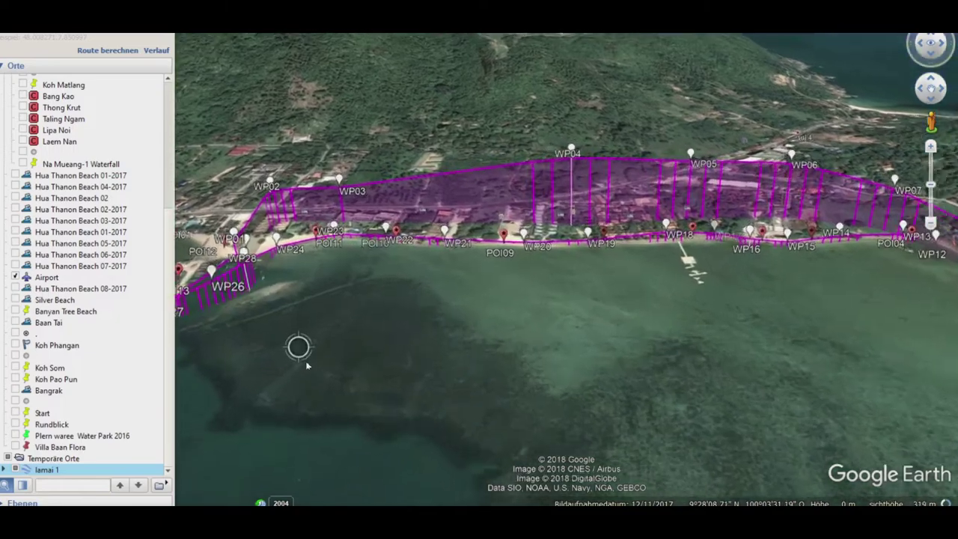
{"action": "scroll", "coordinate": [306, 361], "scroll_direction": "up", "scroll_amount": 3}
{"action": "left_click_drag", "start_coordinate": [332, 357], "coordinate": [655, 470]}
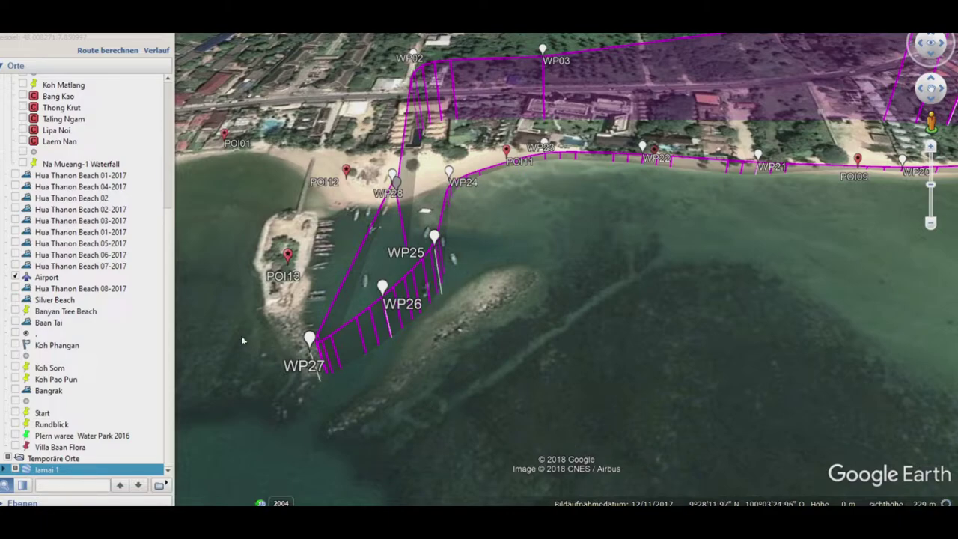
{"action": "left_click_drag", "start_coordinate": [376, 247], "coordinate": [452, 408]}
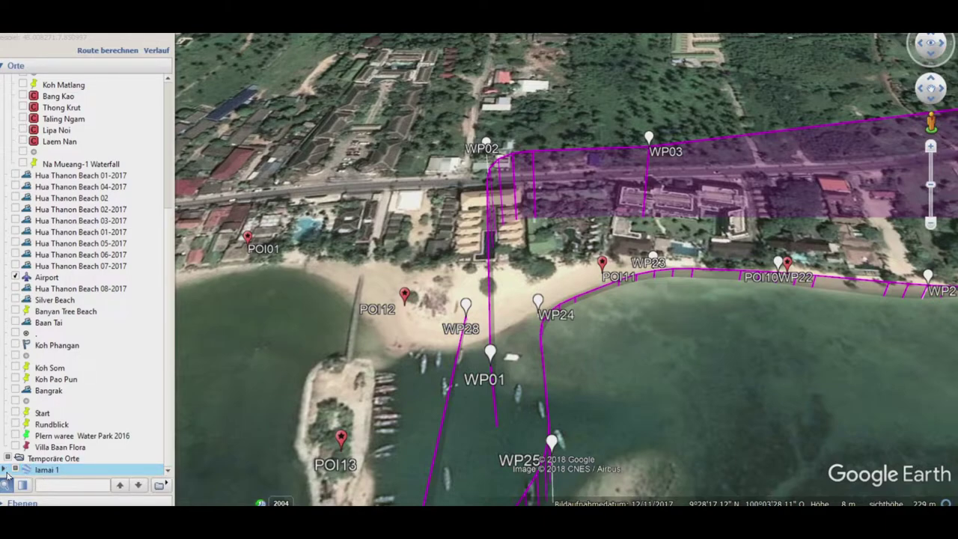
{"action": "left_click", "coordinate": [169, 472]}
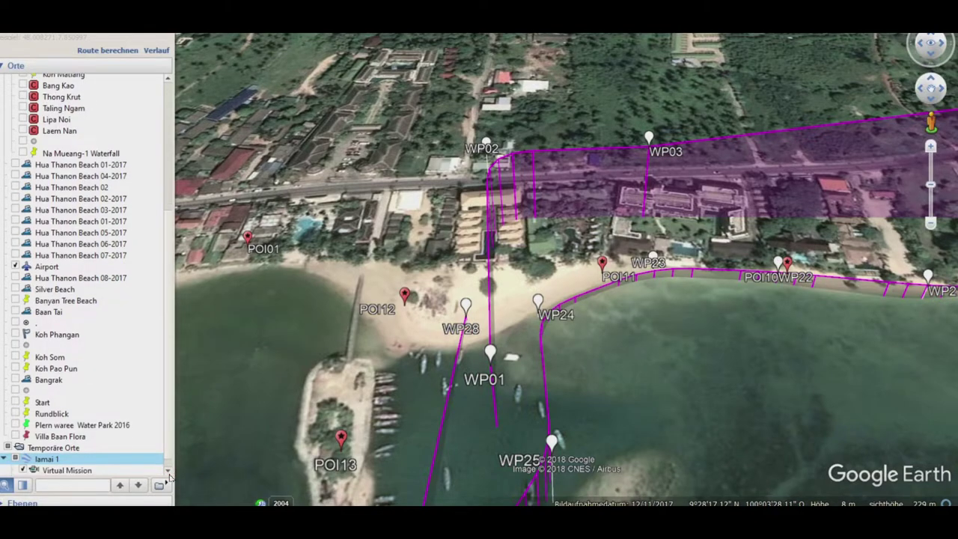
{"action": "left_click", "coordinate": [66, 471]}
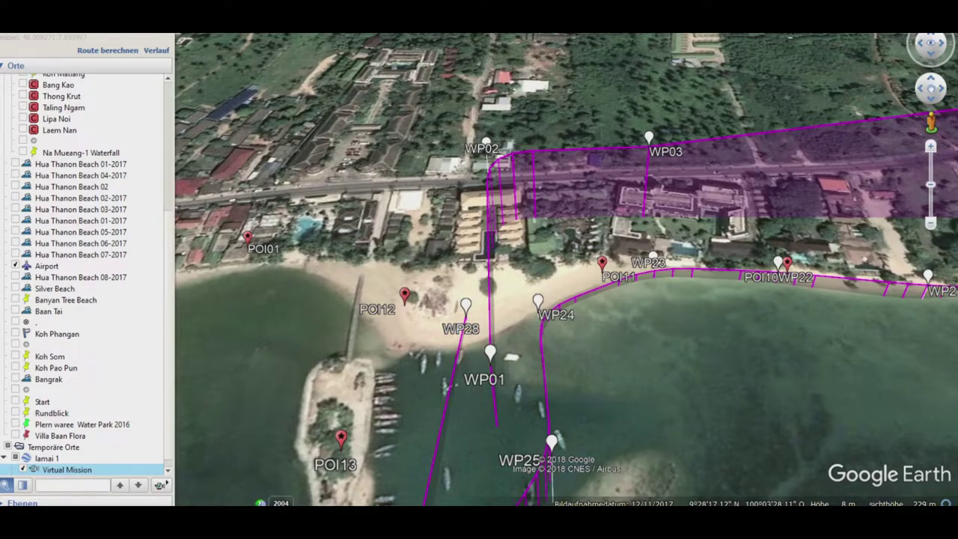
Turn on the sun lighting, set its end date and time to 19.08.18 07:11, and view the whole route
{"action": "left_click", "coordinate": [82, 30]}
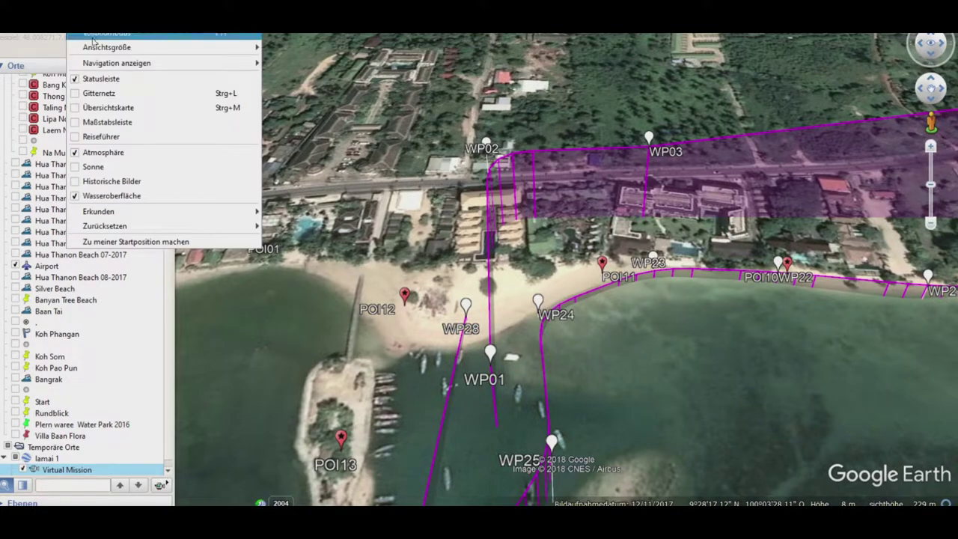
{"action": "left_click", "coordinate": [98, 167]}
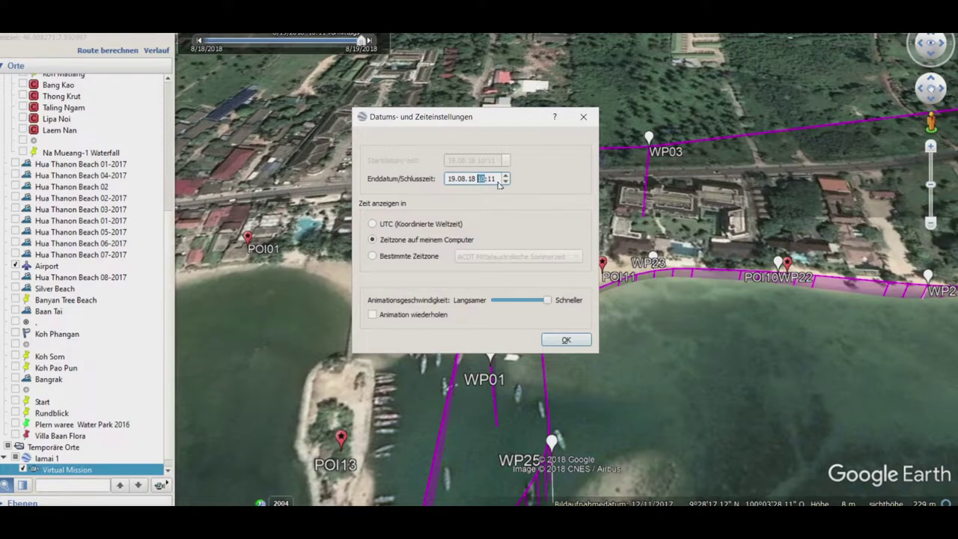
{"action": "left_click", "coordinate": [506, 182]}
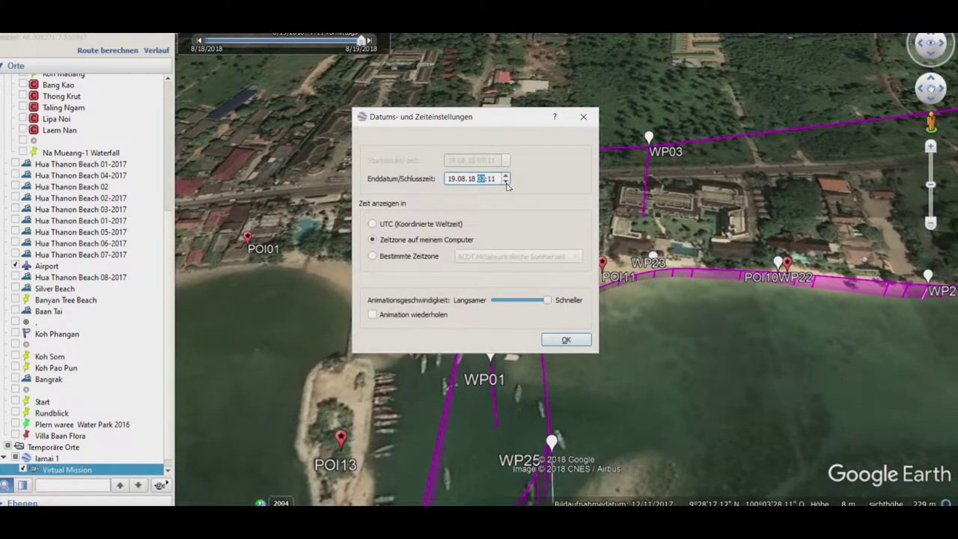
{"action": "left_click", "coordinate": [506, 182]}
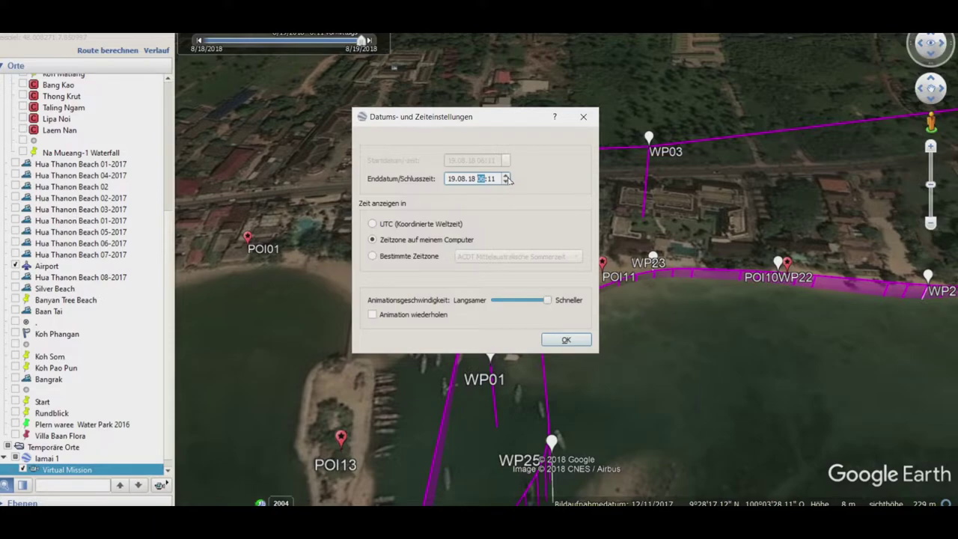
{"action": "left_click", "coordinate": [507, 176]}
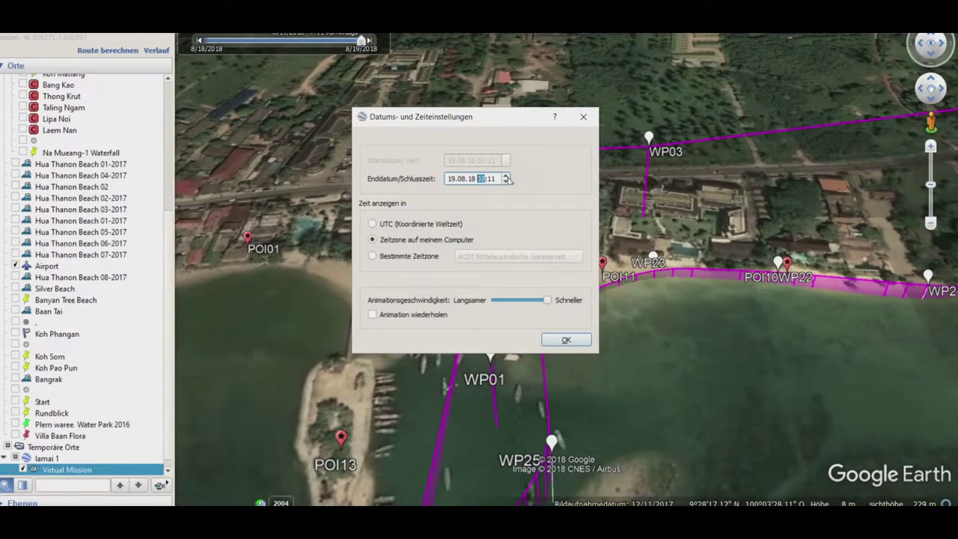
{"action": "left_click", "coordinate": [575, 344]}
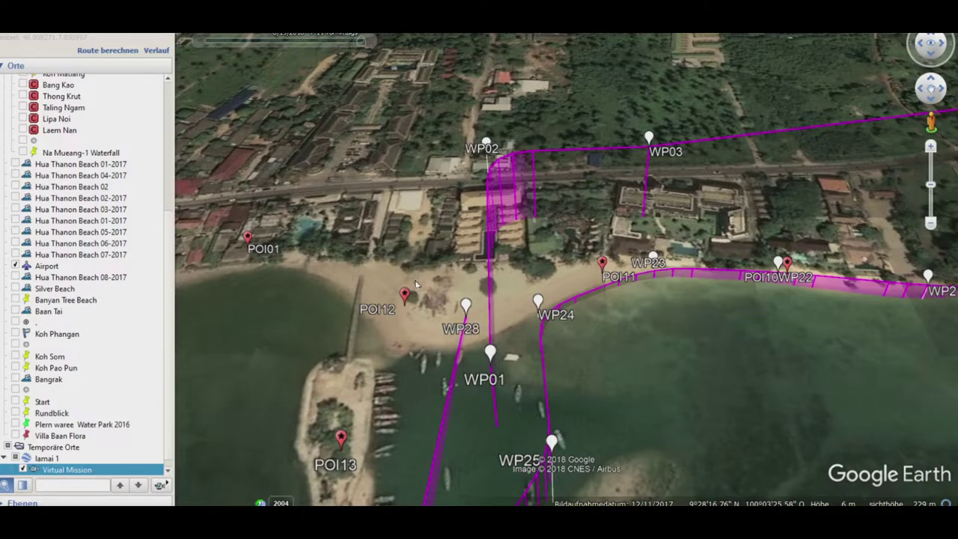
{"action": "scroll", "coordinate": [416, 283], "scroll_direction": "down", "scroll_amount": 8}
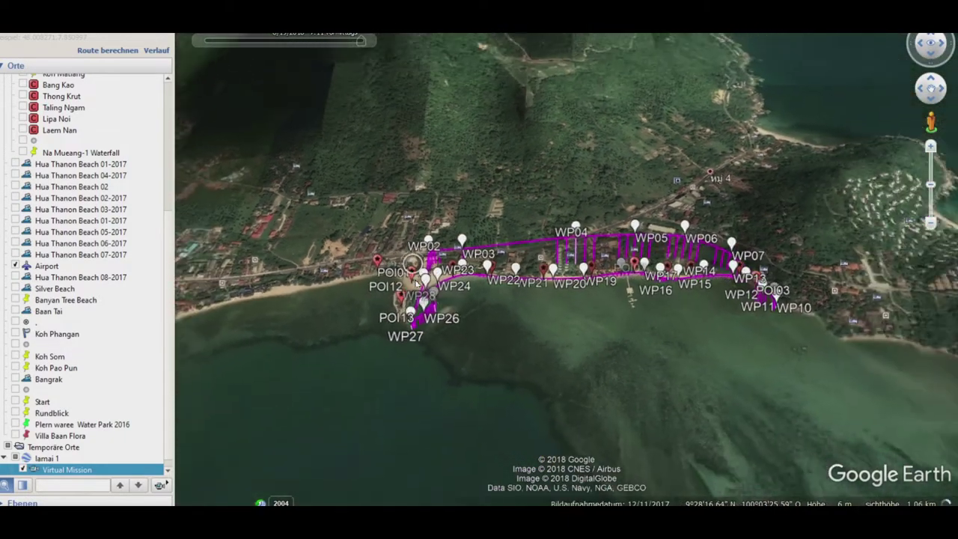
Examine the whole route from several directions and tilts, and play the Virtual Mission tour
{"action": "scroll", "coordinate": [417, 283], "scroll_direction": "down", "scroll_amount": 5, "text": "shift"}
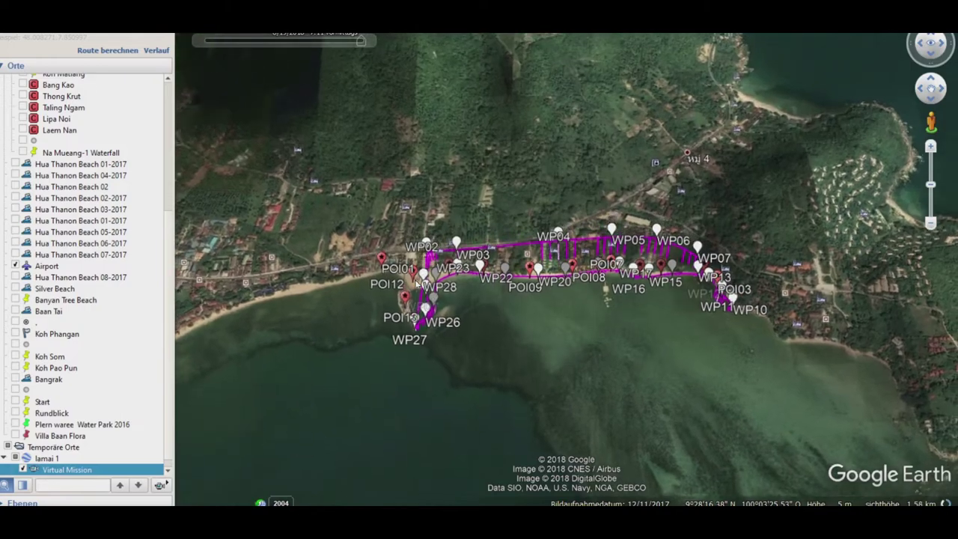
{"action": "scroll", "coordinate": [417, 284], "scroll_direction": "down", "scroll_amount": 3, "text": "shift"}
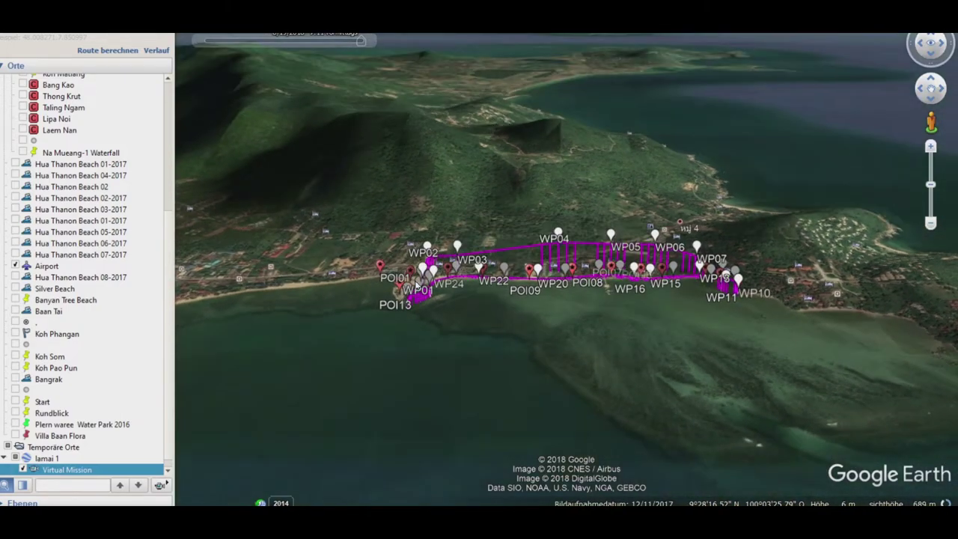
{"action": "left_click_drag", "start_coordinate": [417, 283], "coordinate": [433, 300]}
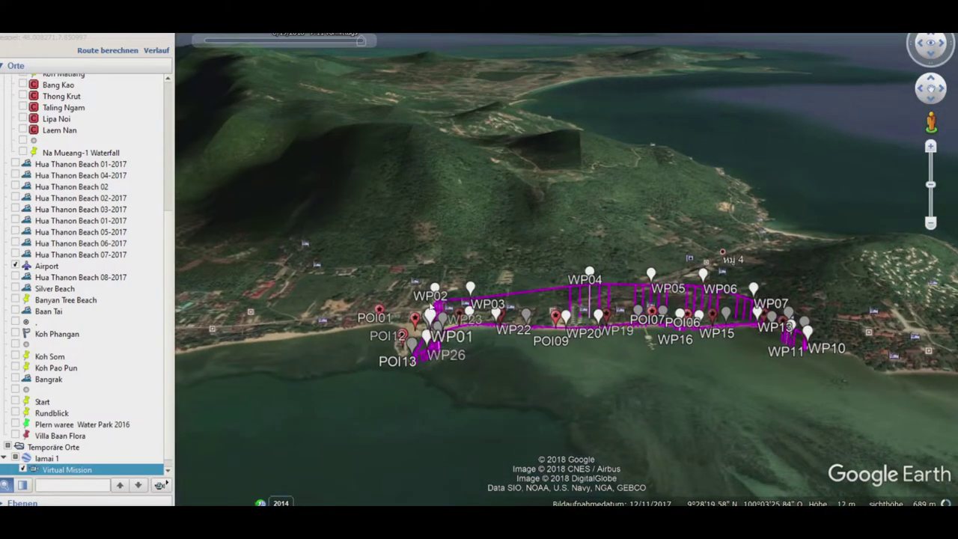
{"action": "key", "text": "shift+Right"}
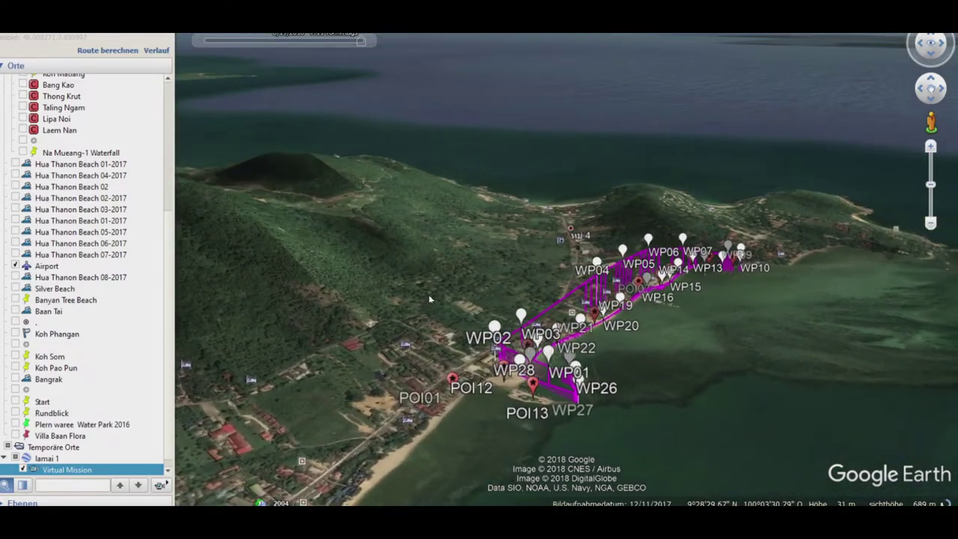
{"action": "key", "text": "shift+Right"}
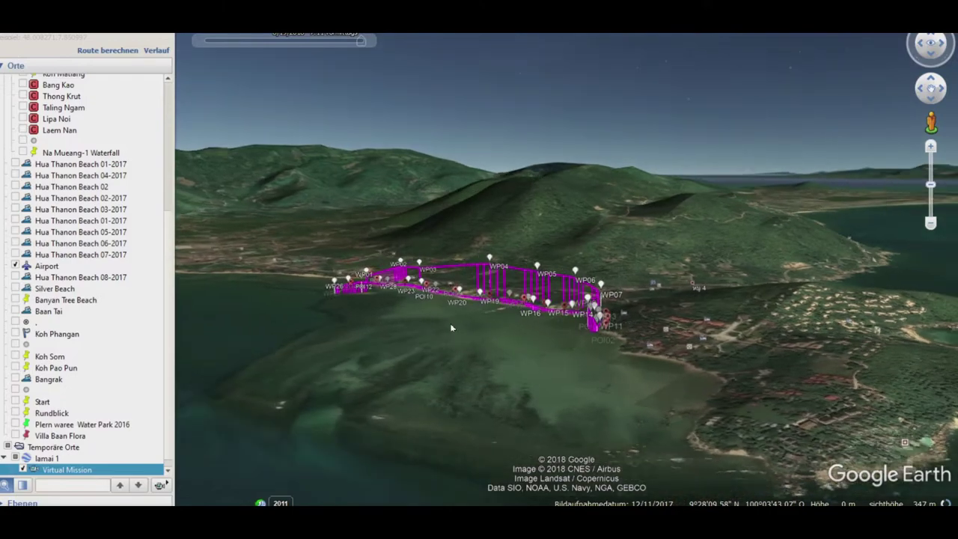
{"action": "double_click", "coordinate": [60, 471]}
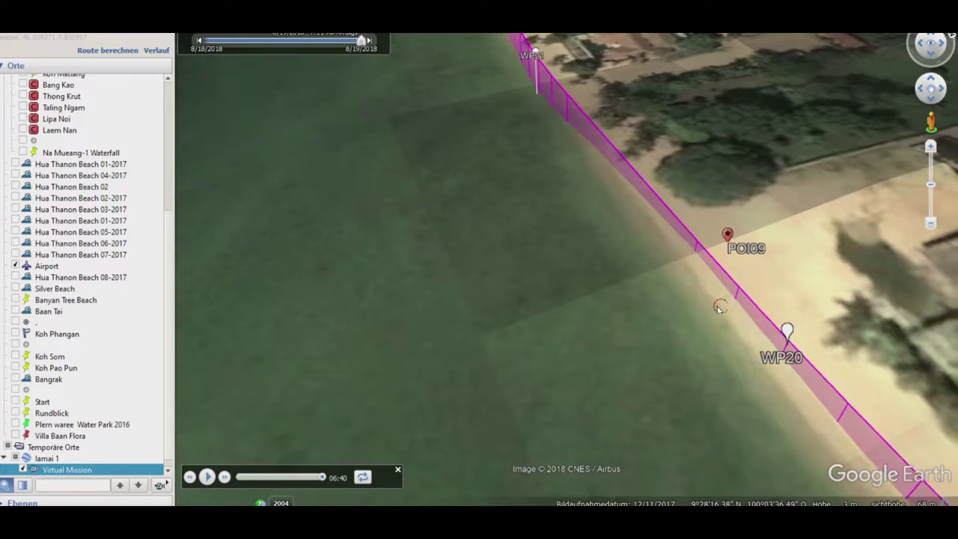
Switch to the Mission Hub, select waypoint 20 on the beach section, and set its altitude to 10 m
{"action": "mouse_move", "coordinate": [599, 502]}
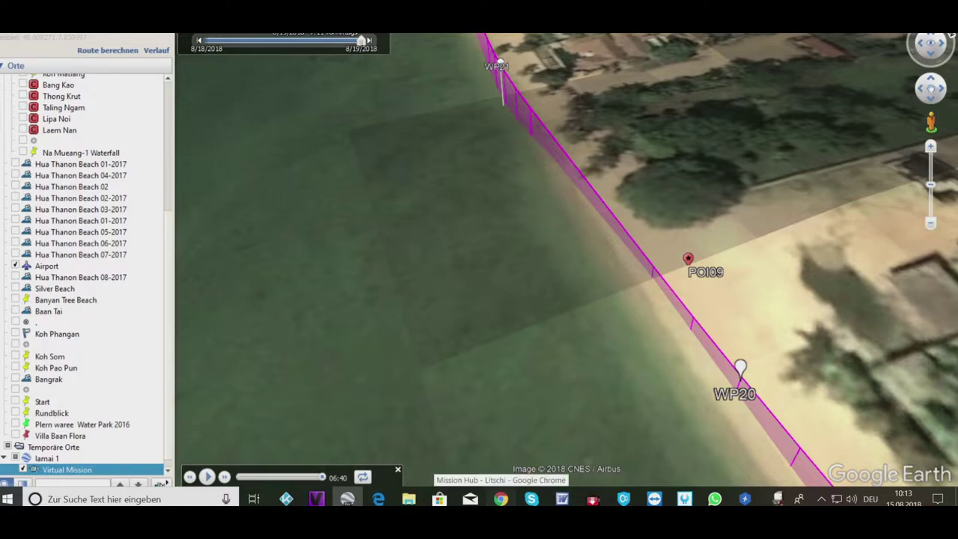
{"action": "left_click", "coordinate": [501, 499]}
{"action": "left_click_drag", "start_coordinate": [579, 343], "coordinate": [281, 376]}
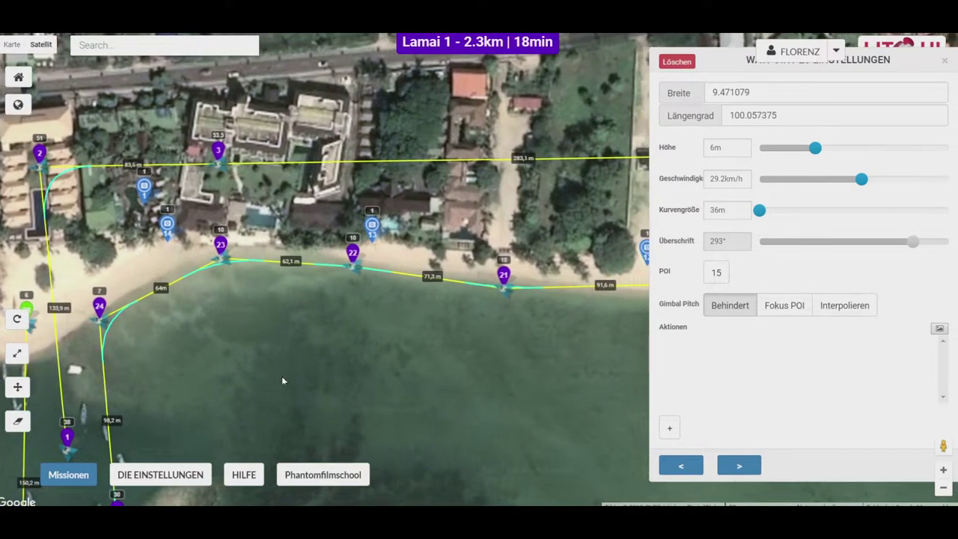
{"action": "left_click_drag", "start_coordinate": [479, 350], "coordinate": [281, 351]}
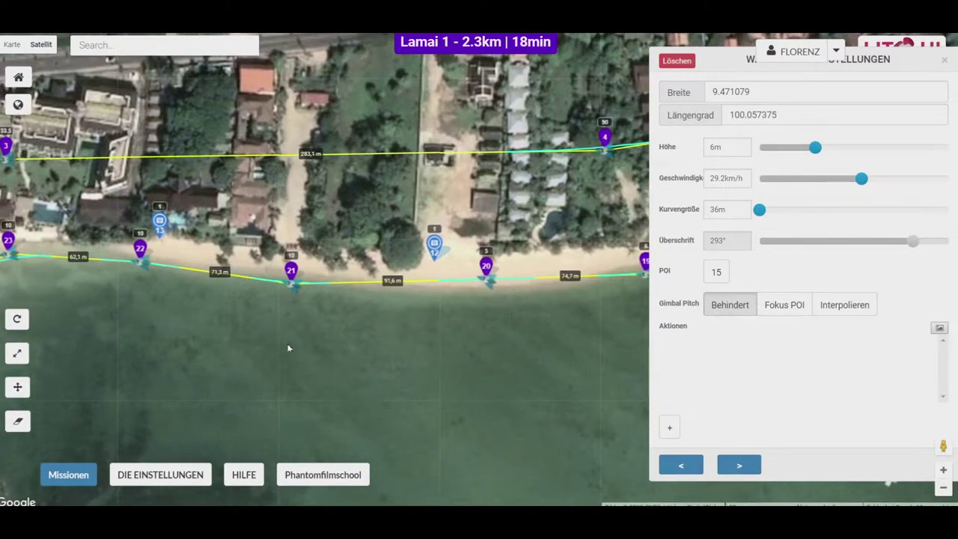
{"action": "left_click_drag", "start_coordinate": [440, 311], "coordinate": [414, 331]}
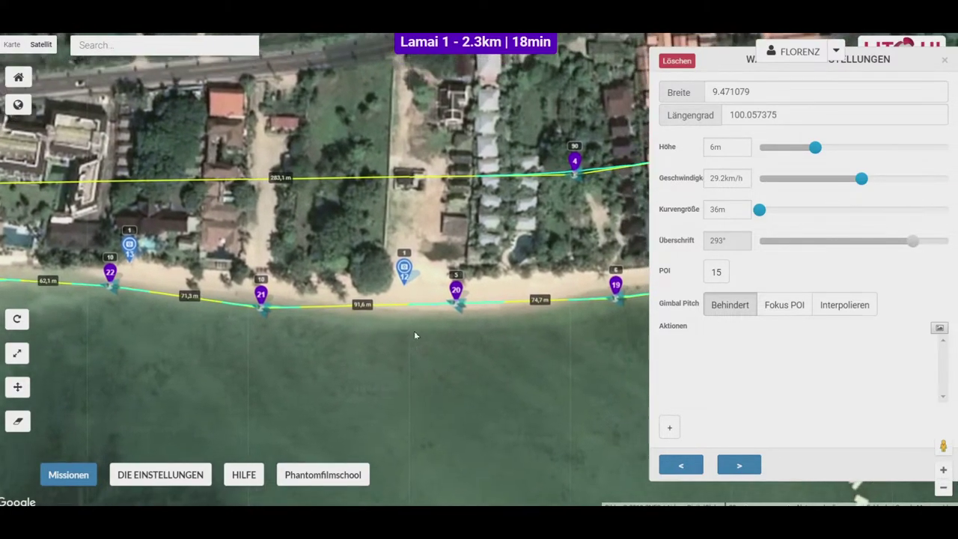
{"action": "left_click", "coordinate": [457, 289]}
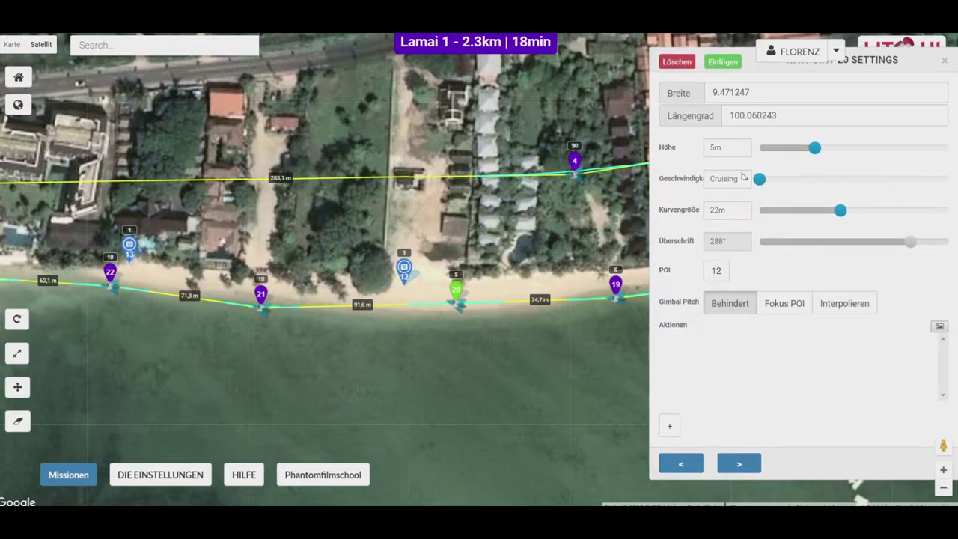
{"action": "left_click_drag", "start_coordinate": [732, 149], "coordinate": [704, 161]}
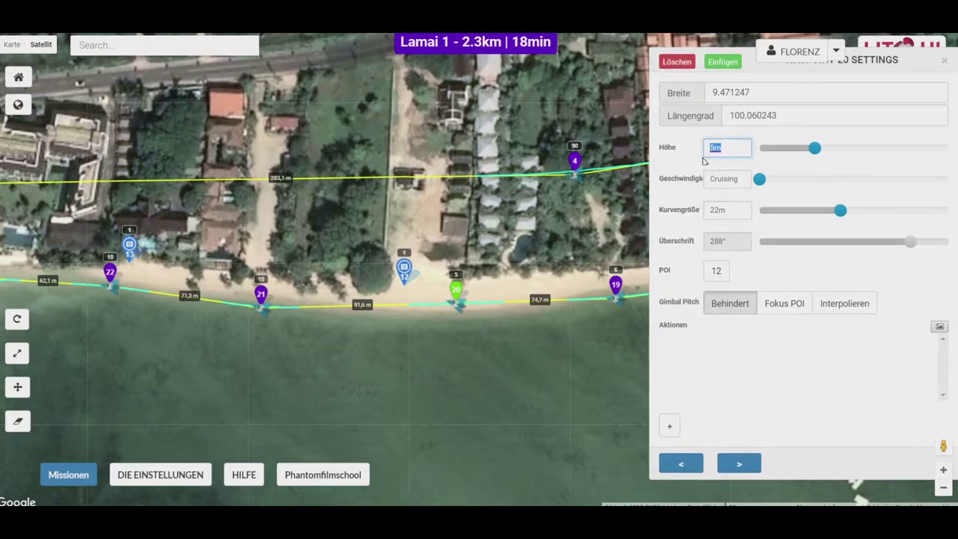
{"action": "type", "text": "10"}
Select waypoint 19 and set its altitude to 10 m
{"action": "left_click_drag", "start_coordinate": [541, 418], "coordinate": [301, 453]}
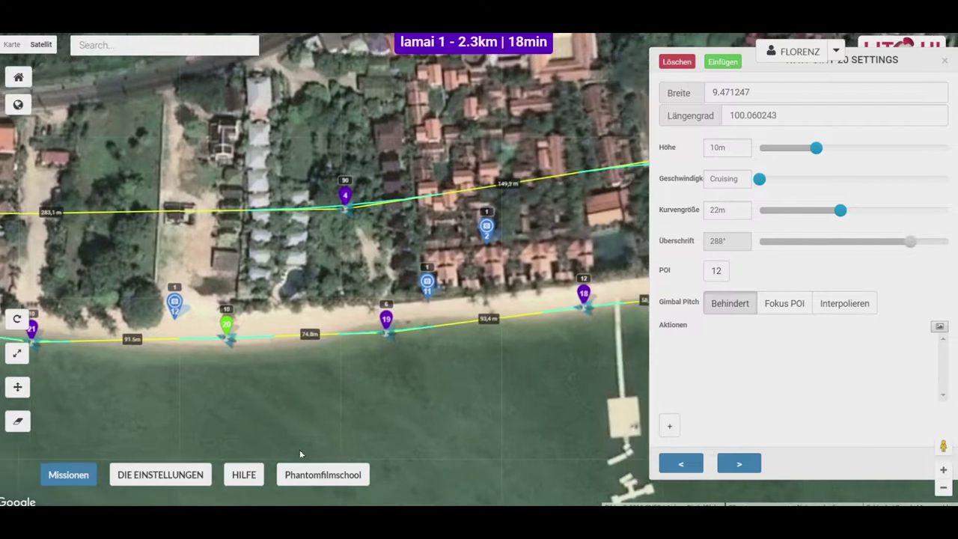
{"action": "left_click", "coordinate": [375, 320]}
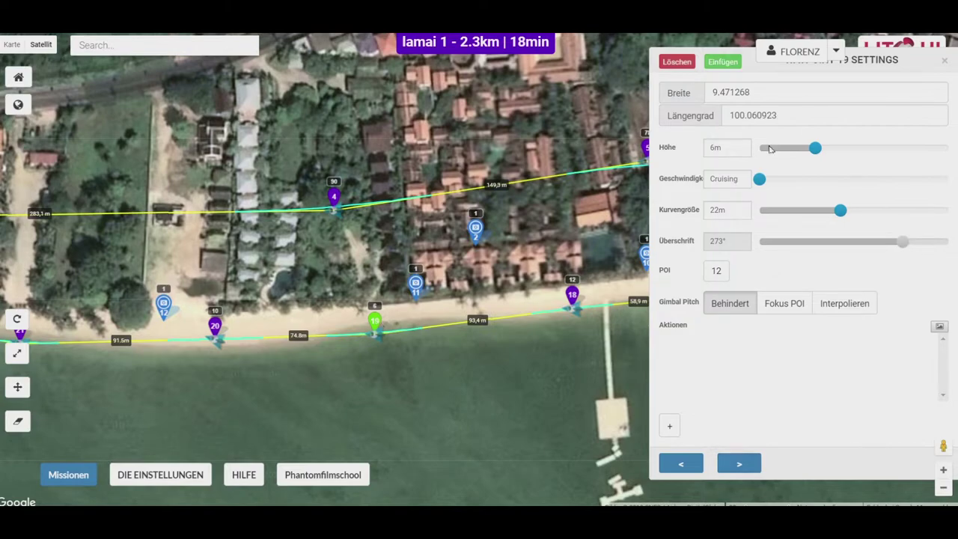
{"action": "double_click", "coordinate": [730, 148]}
{"action": "type", "text": "10"}
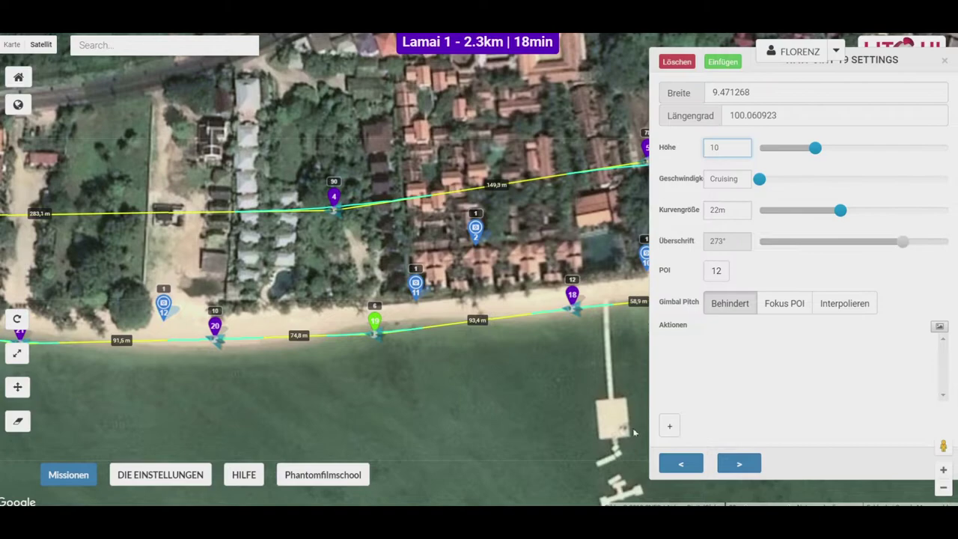
{"action": "left_click_drag", "start_coordinate": [471, 445], "coordinate": [291, 427]}
Check the flight path around WP11 and WP12 in Google Earth, and return to the Mission Hub
{"action": "mouse_move", "coordinate": [410, 500]}
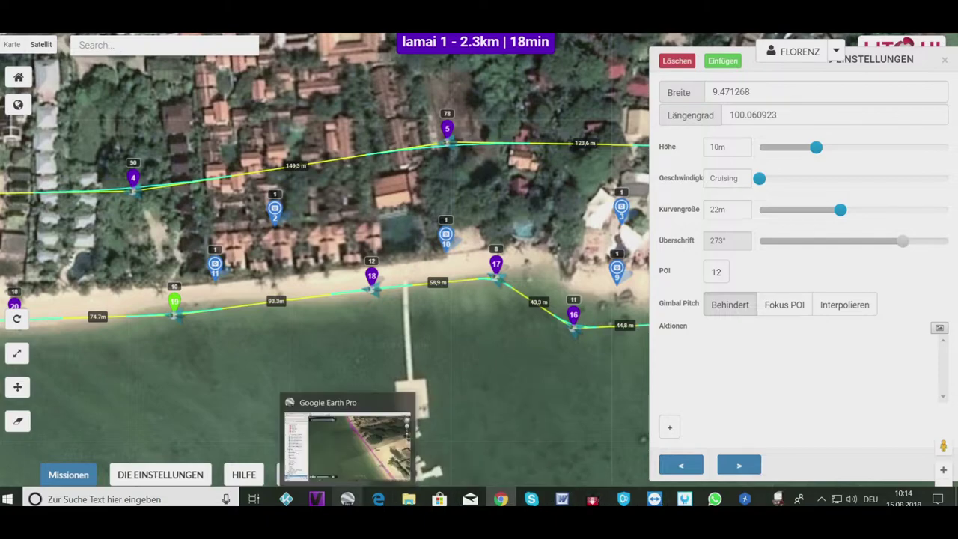
{"action": "left_click", "coordinate": [348, 499]}
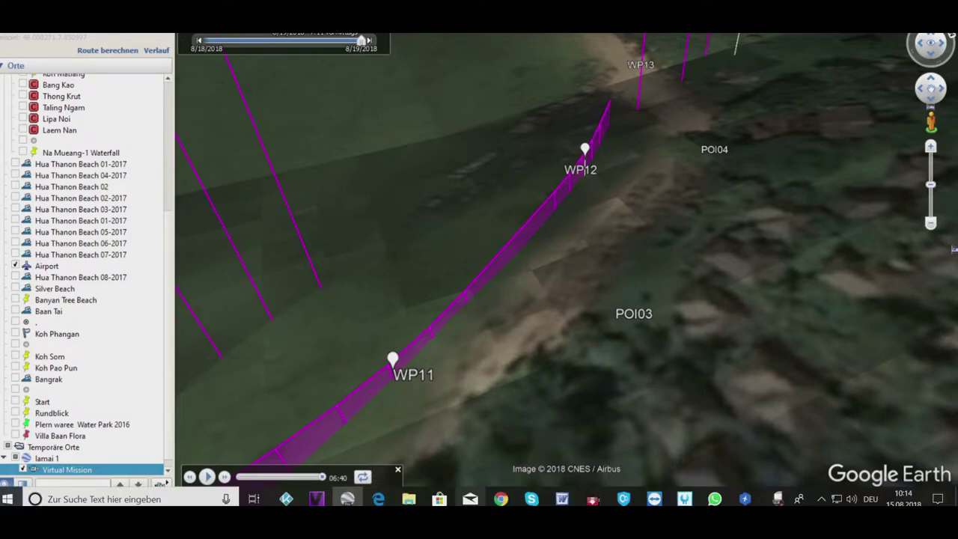
{"action": "mouse_move", "coordinate": [501, 498]}
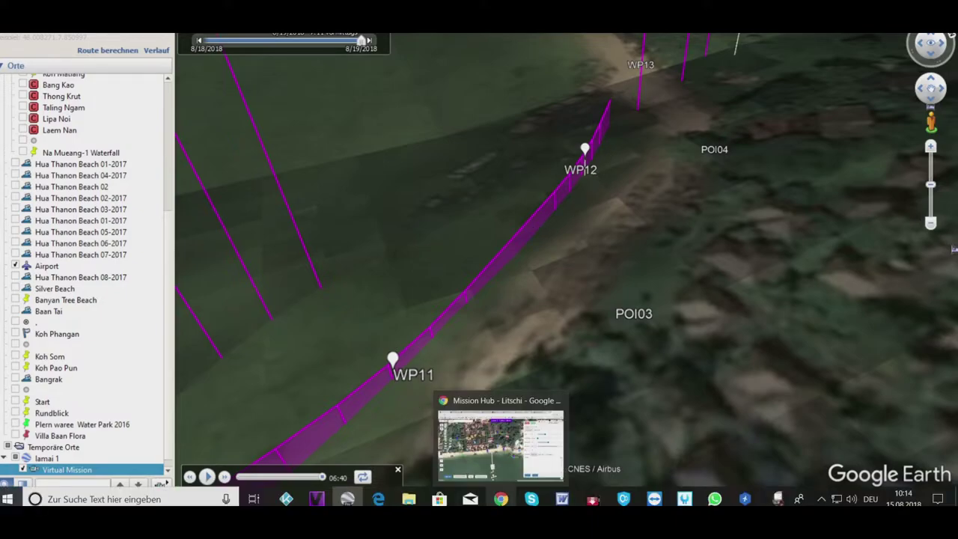
{"action": "left_click", "coordinate": [501, 446]}
Select waypoint 11 at the far end of the bay and set its altitude to 15 m
{"action": "scroll", "coordinate": [543, 412], "scroll_direction": "up", "scroll_amount": 3}
{"action": "left_click_drag", "start_coordinate": [444, 388], "coordinate": [406, 390]}
{"action": "left_click_drag", "start_coordinate": [513, 387], "coordinate": [355, 372]}
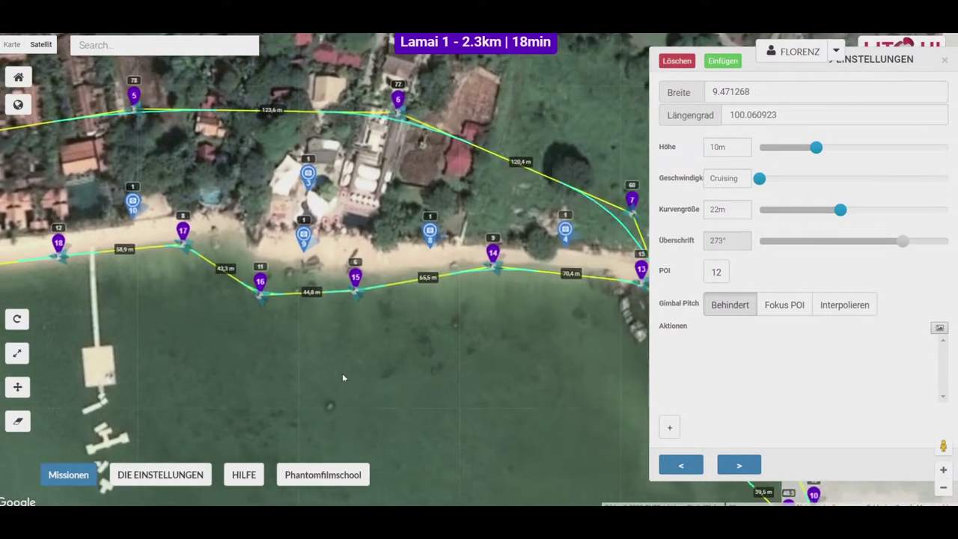
{"action": "left_click_drag", "start_coordinate": [554, 385], "coordinate": [428, 356]}
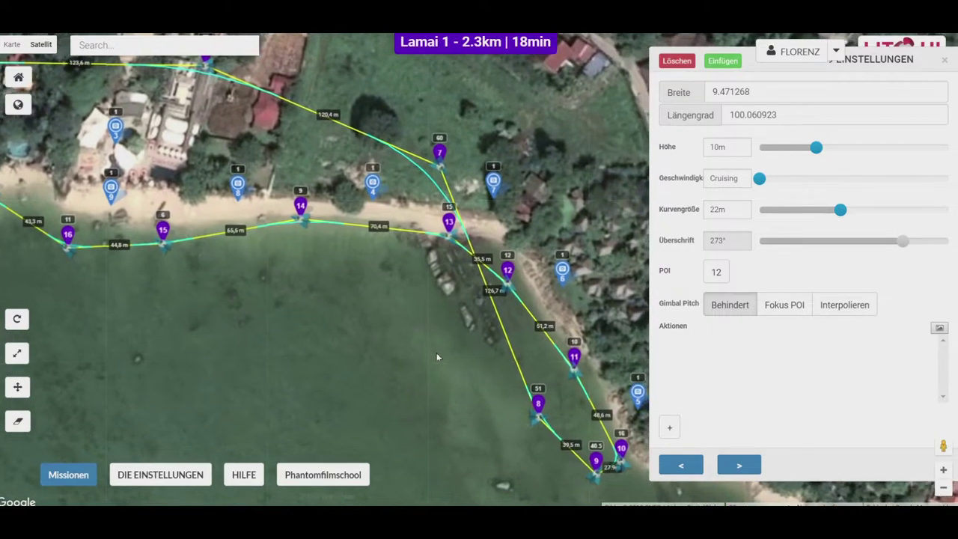
{"action": "left_click", "coordinate": [575, 358]}
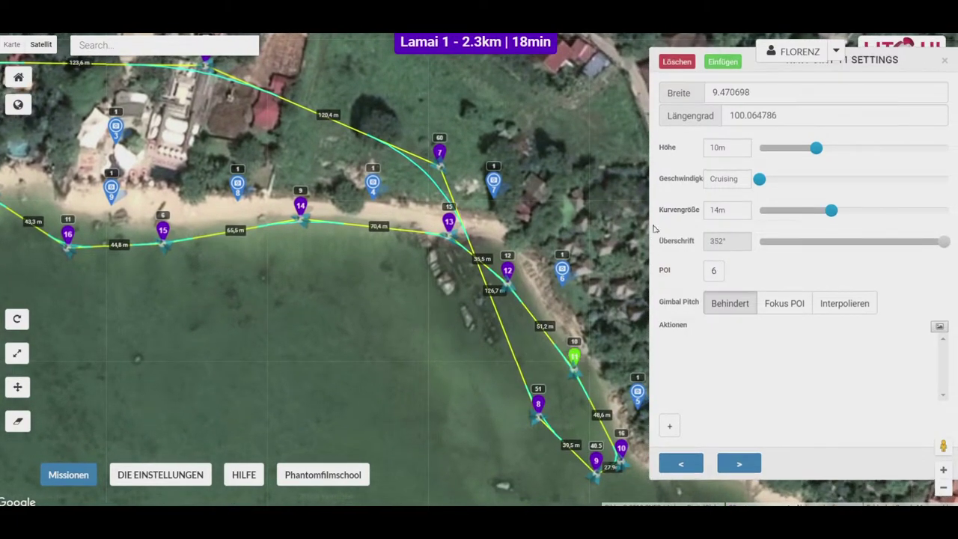
{"action": "mouse_move", "coordinate": [814, 149]}
{"action": "double_click", "coordinate": [711, 156]}
{"action": "type", "text": "1"}
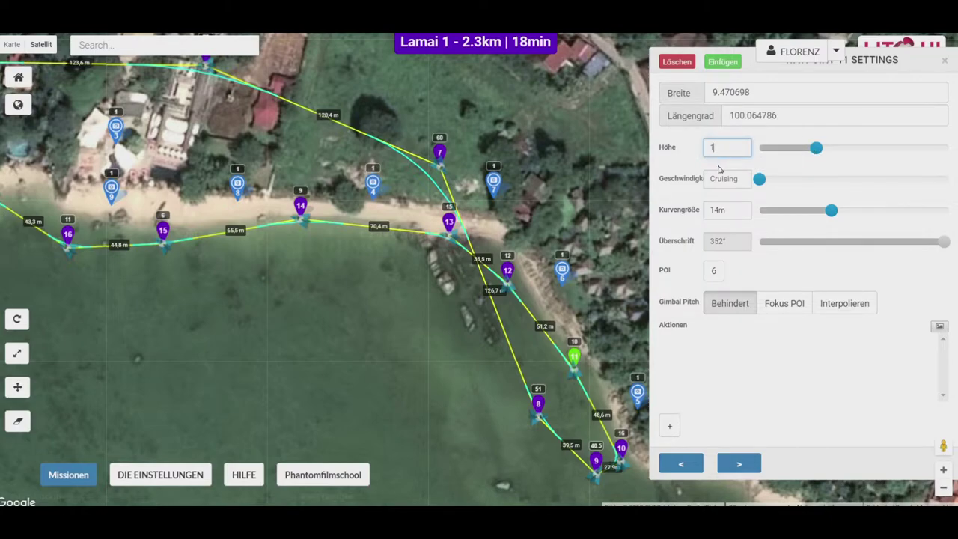
{"action": "type", "text": "5m"}
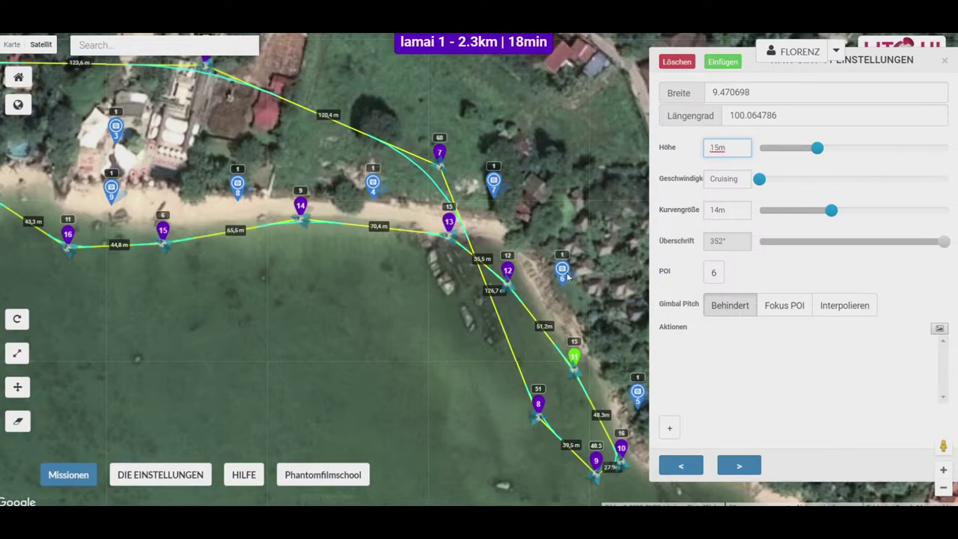
Select waypoint 12 and set its altitude to 15 m
{"action": "left_click", "coordinate": [509, 271]}
{"action": "double_click", "coordinate": [713, 151]}
{"action": "left_click_drag", "start_coordinate": [714, 150], "coordinate": [696, 151]}
{"action": "type", "text": "15"}
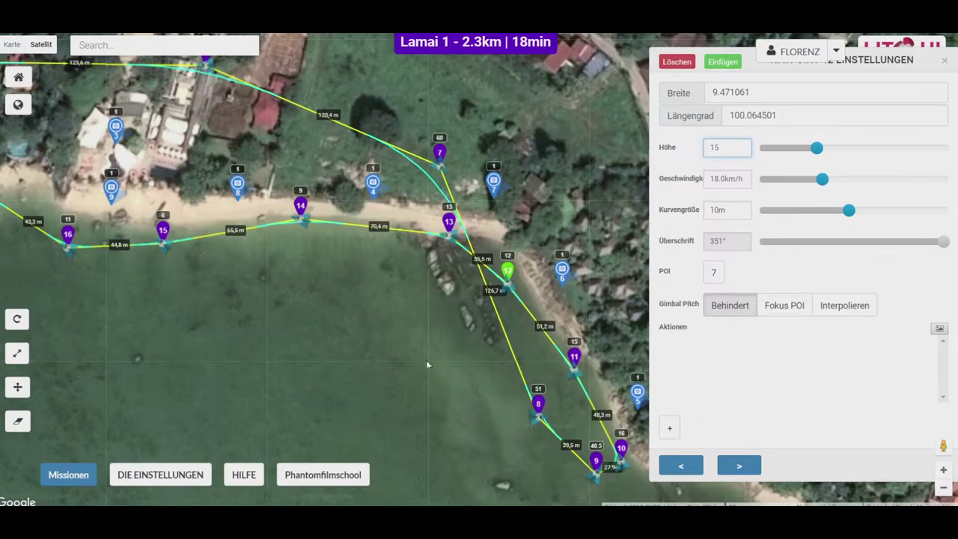
Save the edited mission under the name lamai 1
{"action": "left_click", "coordinate": [49, 474]}
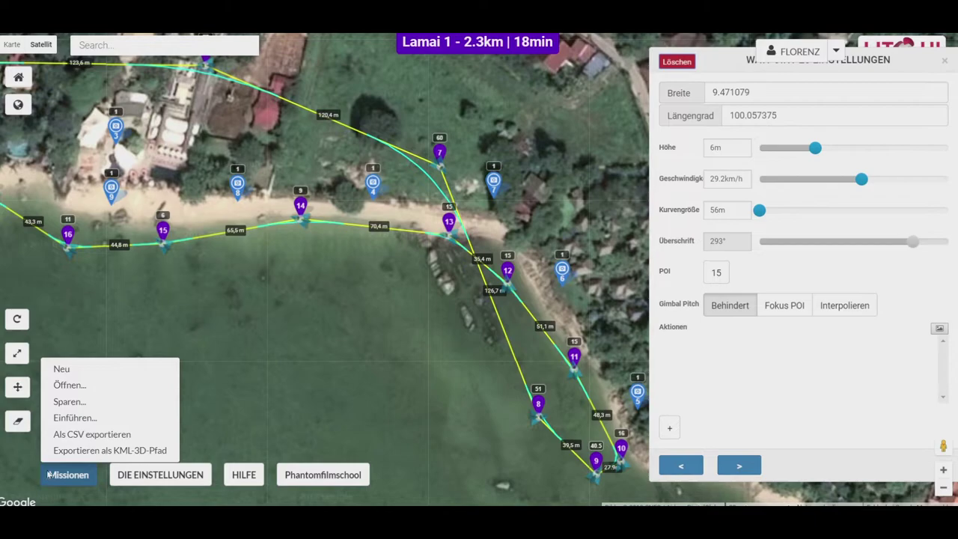
{"action": "left_click", "coordinate": [70, 402]}
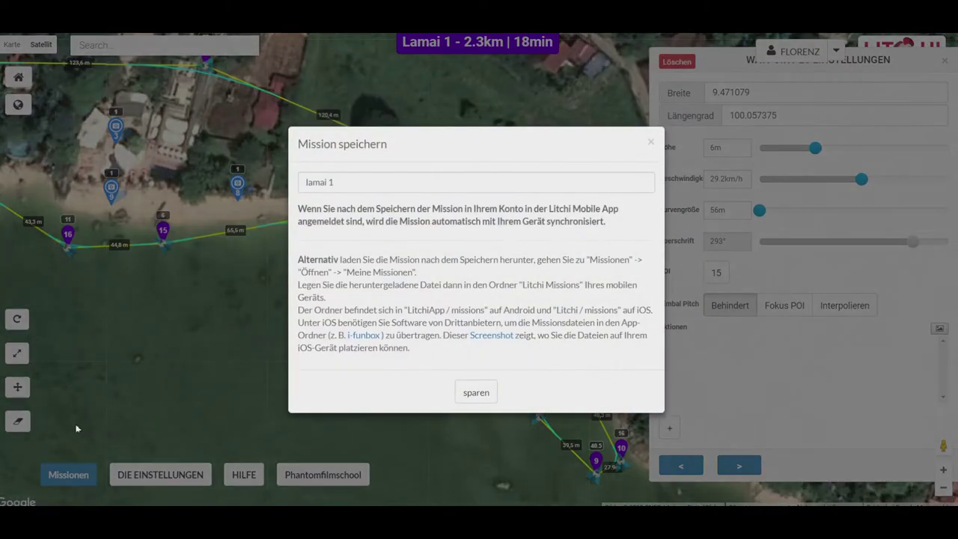
{"action": "left_click", "coordinate": [473, 391]}
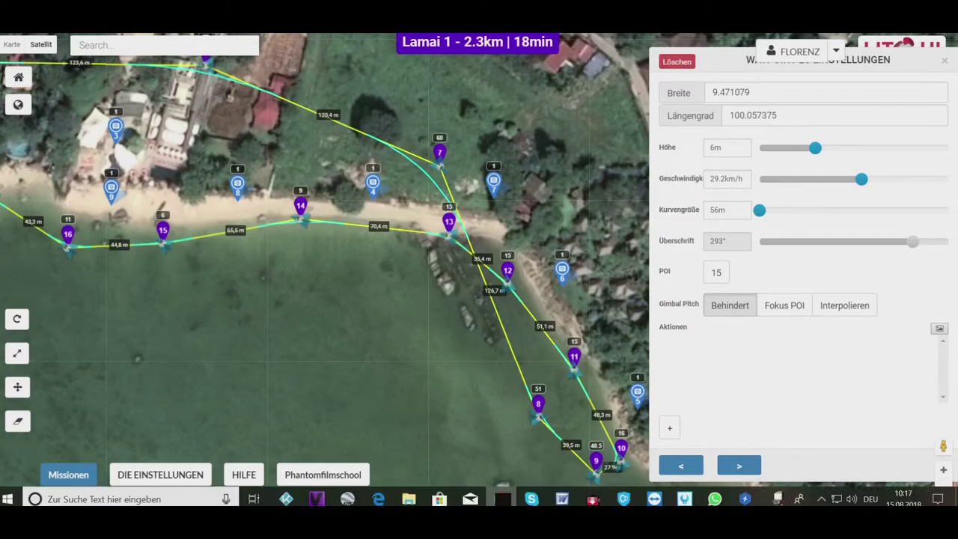
Switch to the Mission Hub window with the profile plots and open the saved mission lamai 1
{"action": "left_click", "coordinate": [746, 499]}
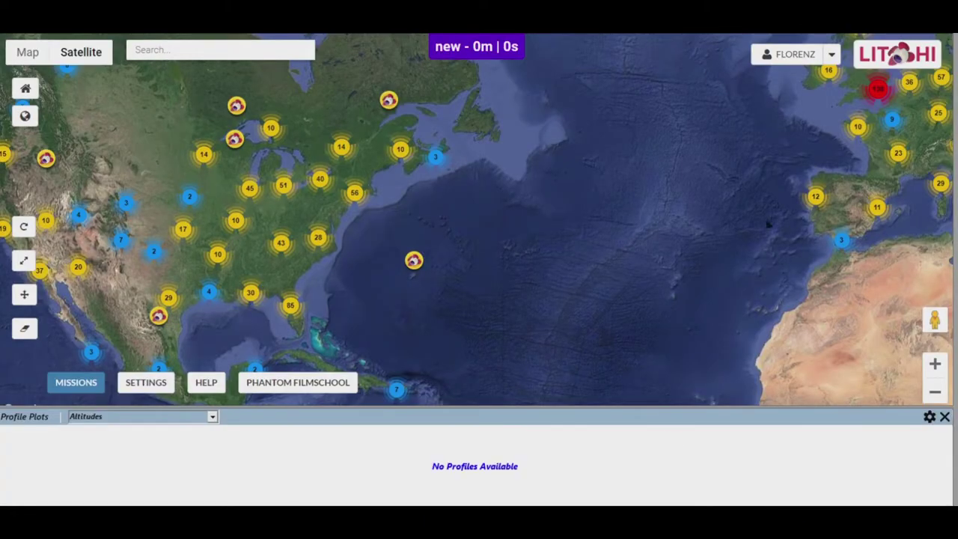
{"action": "left_click", "coordinate": [71, 382]}
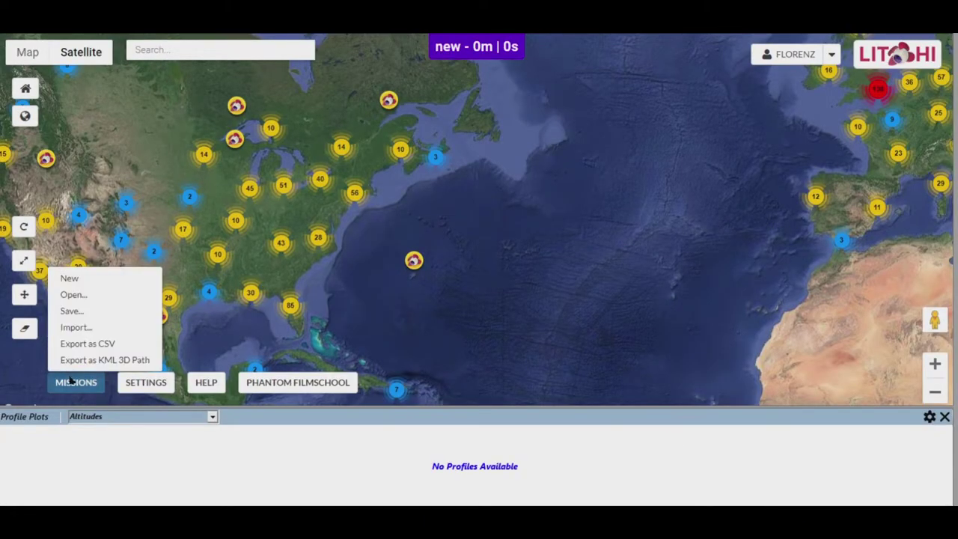
{"action": "left_click", "coordinate": [71, 294]}
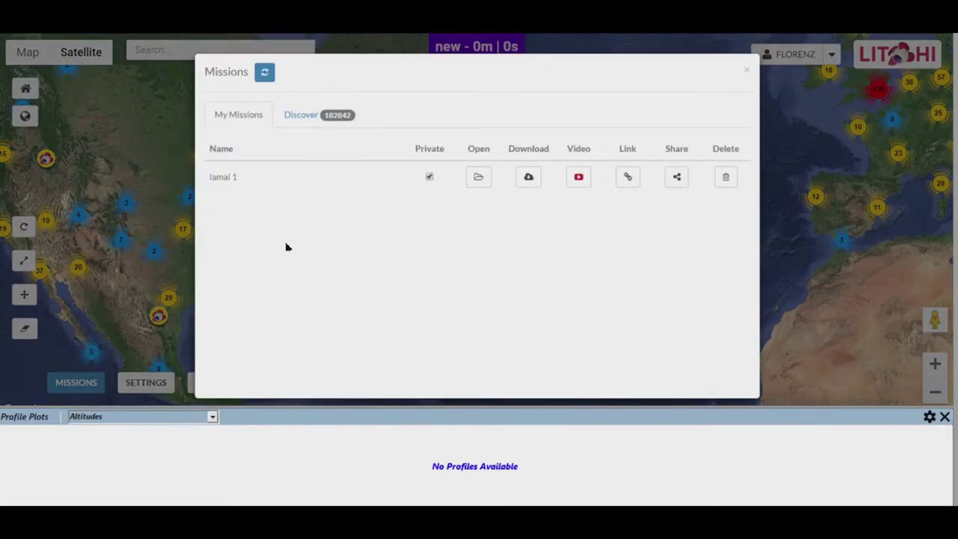
{"action": "left_click", "coordinate": [487, 176]}
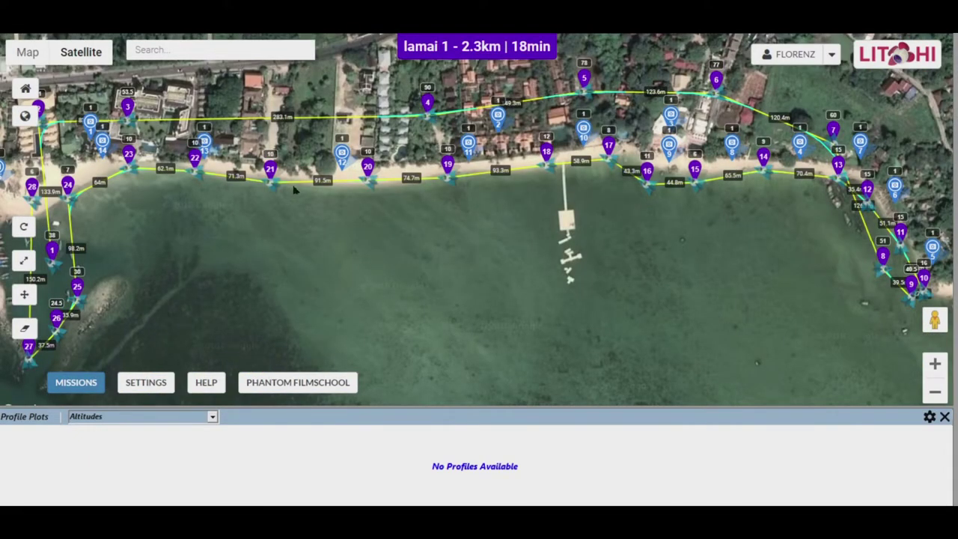
Check the route around waypoints 11 and 12, export the mission as CSV, and switch to Google Earth, closing the startup tips
{"action": "double_click", "coordinate": [751, 229]}
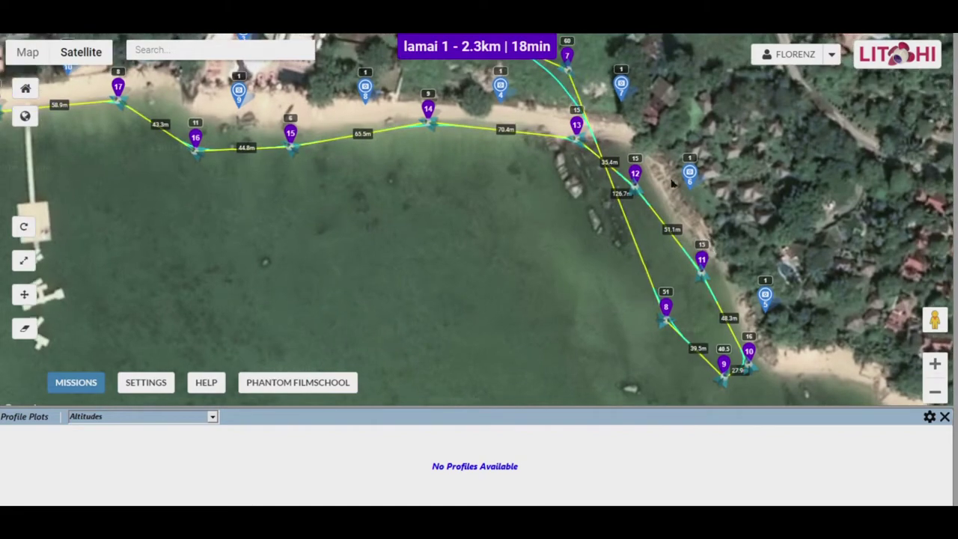
{"action": "left_click", "coordinate": [76, 383]}
{"action": "left_click", "coordinate": [77, 384]}
{"action": "left_click", "coordinate": [76, 384]}
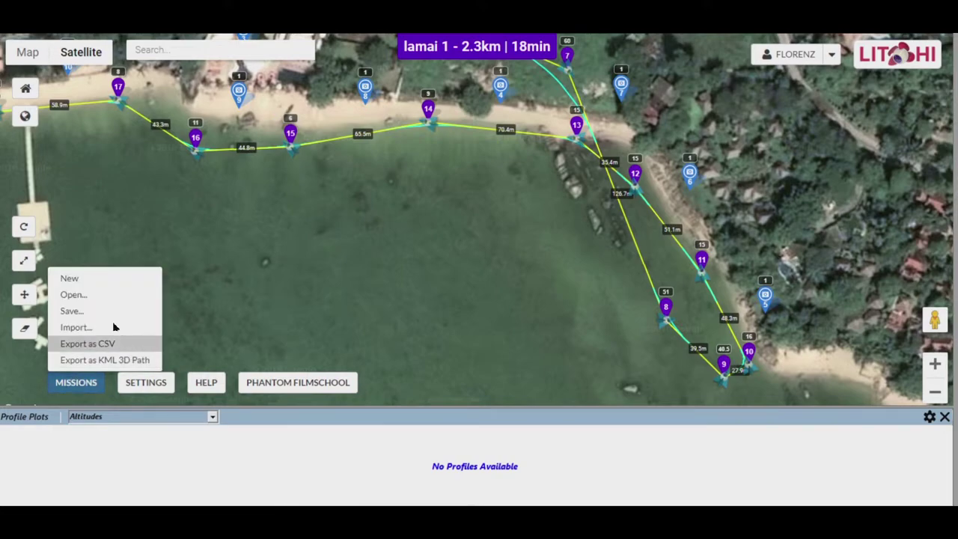
{"action": "left_click", "coordinate": [80, 343]}
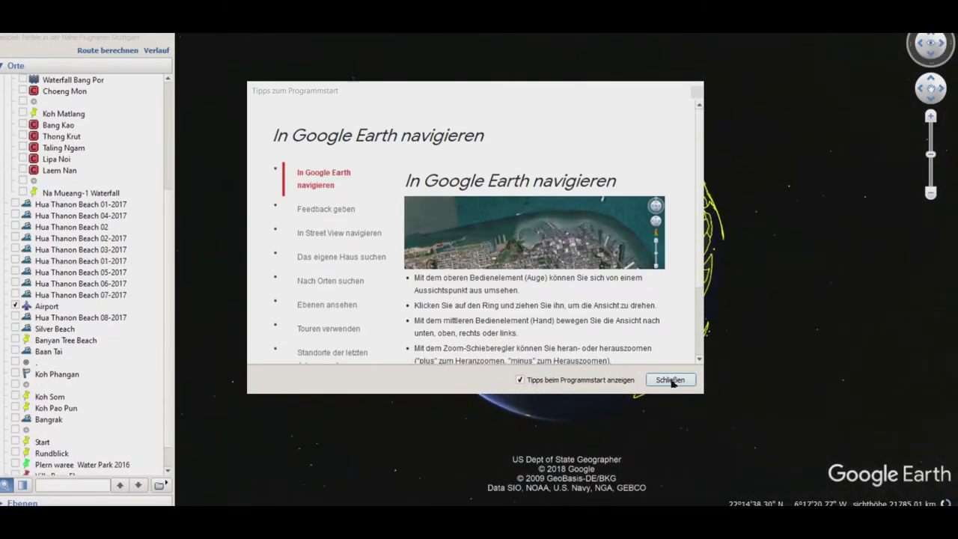
{"action": "left_click", "coordinate": [670, 380]}
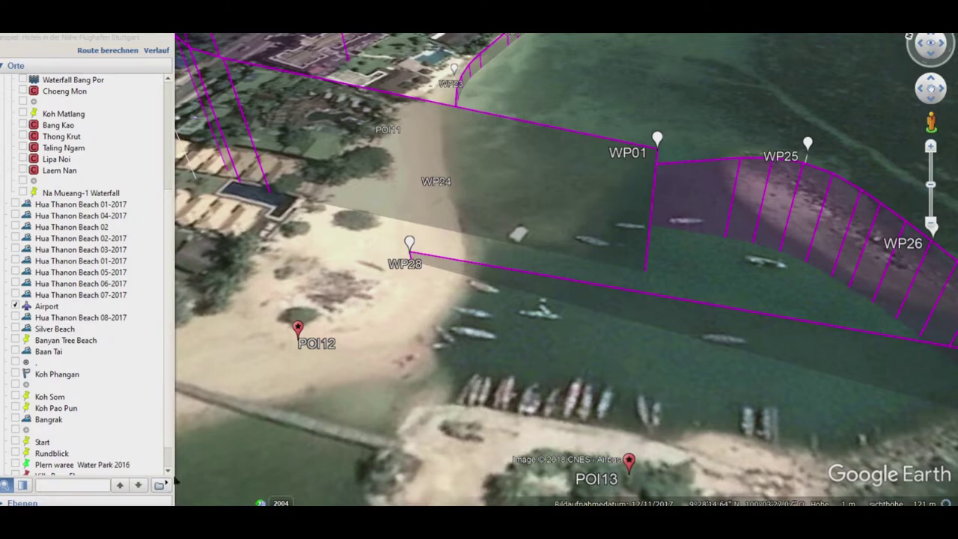
Expand the lamai 1 mission under the temporary places so that its Virtual Mission tour can be reached
{"action": "scroll", "coordinate": [169, 478], "scroll_direction": "down", "scroll_amount": 3}
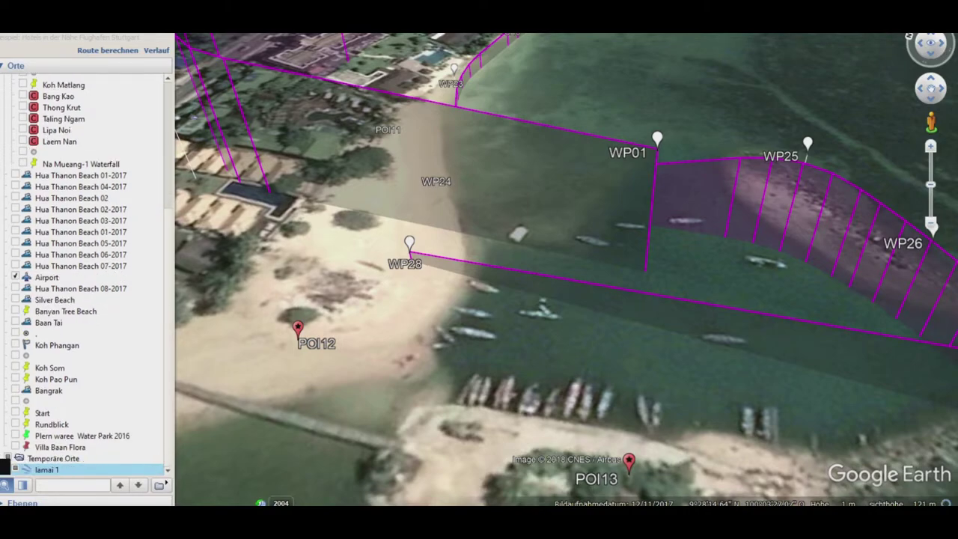
{"action": "left_click", "coordinate": [6, 469]}
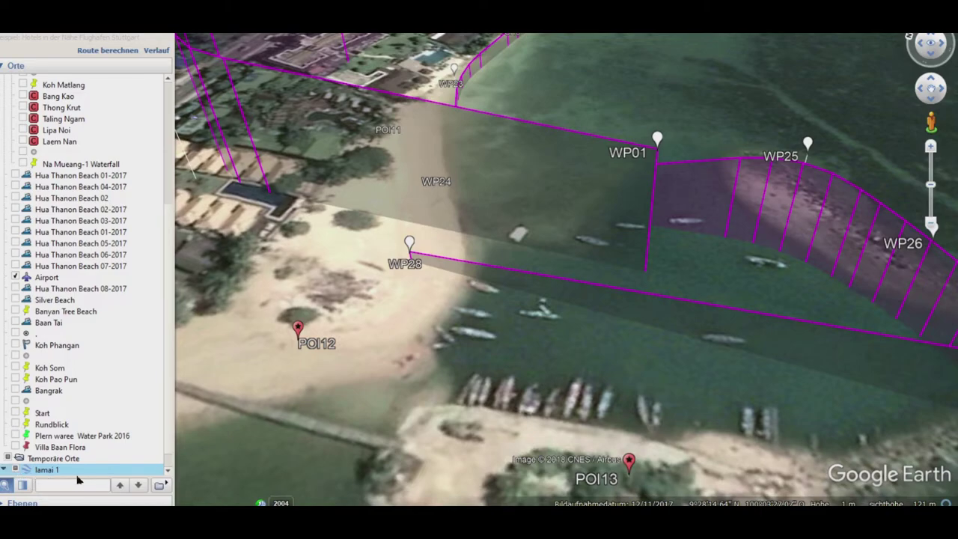
{"action": "left_click", "coordinate": [169, 476]}
{"action": "left_click", "coordinate": [170, 476]}
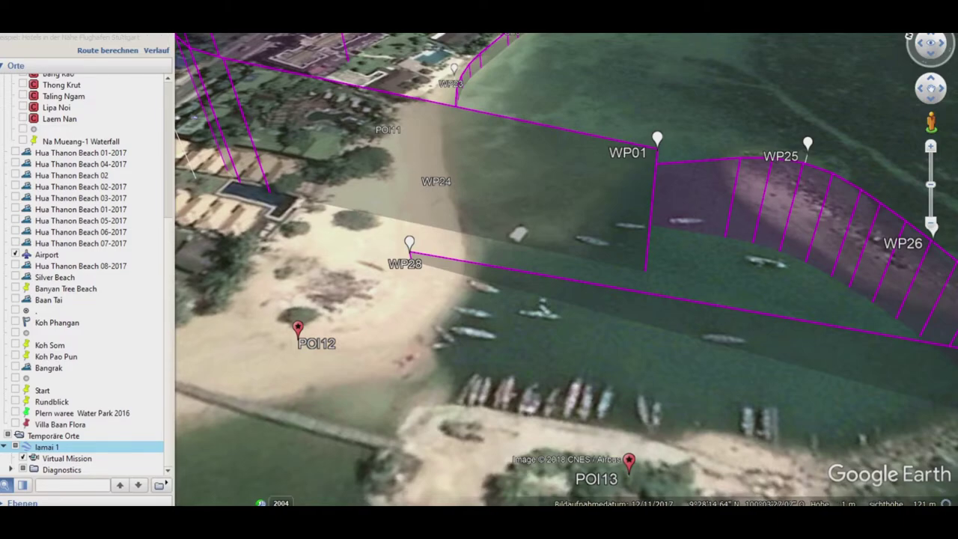
Turn on the sunlight time slider and advance its time to 8/17/2018 for a daylight view of the mission
{"action": "left_click", "coordinate": [86, 30]}
{"action": "left_click", "coordinate": [115, 169]}
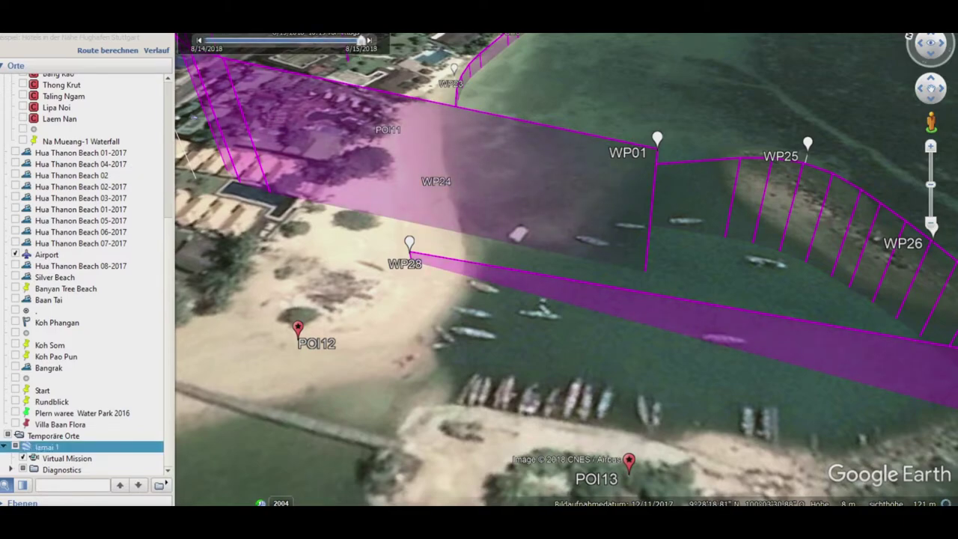
{"action": "left_click", "coordinate": [361, 40]}
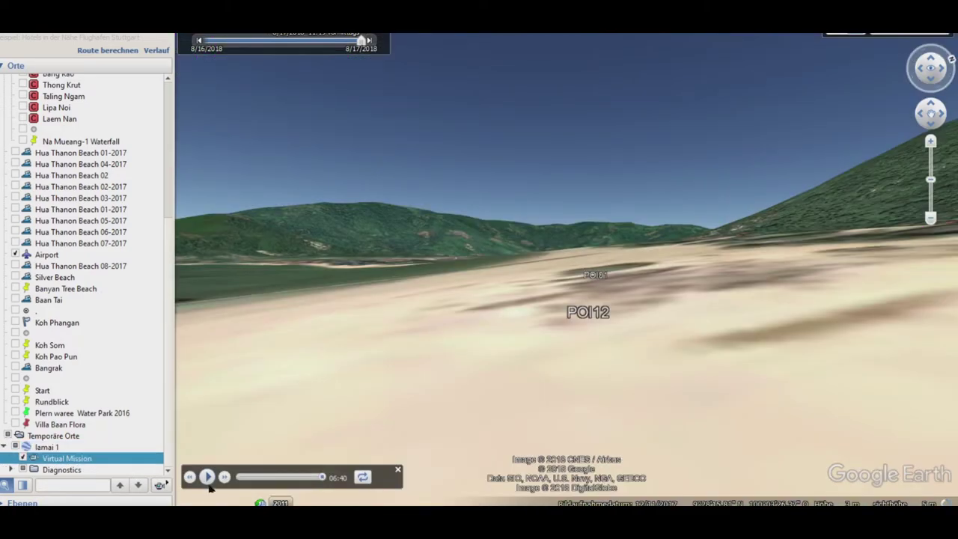
Play the Virtual Mission tour of lamai 1 and speed up its playback
{"action": "left_click", "coordinate": [208, 477]}
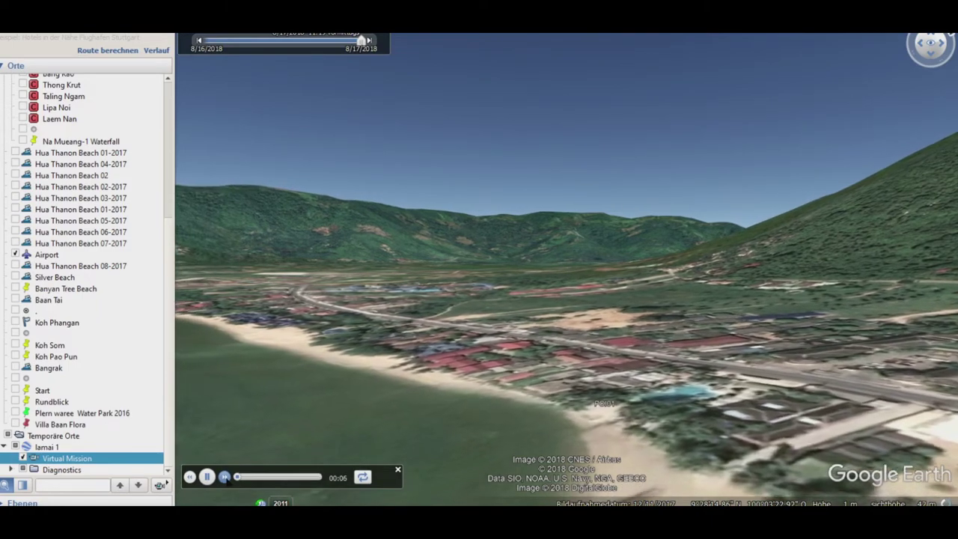
{"action": "left_click", "coordinate": [224, 477]}
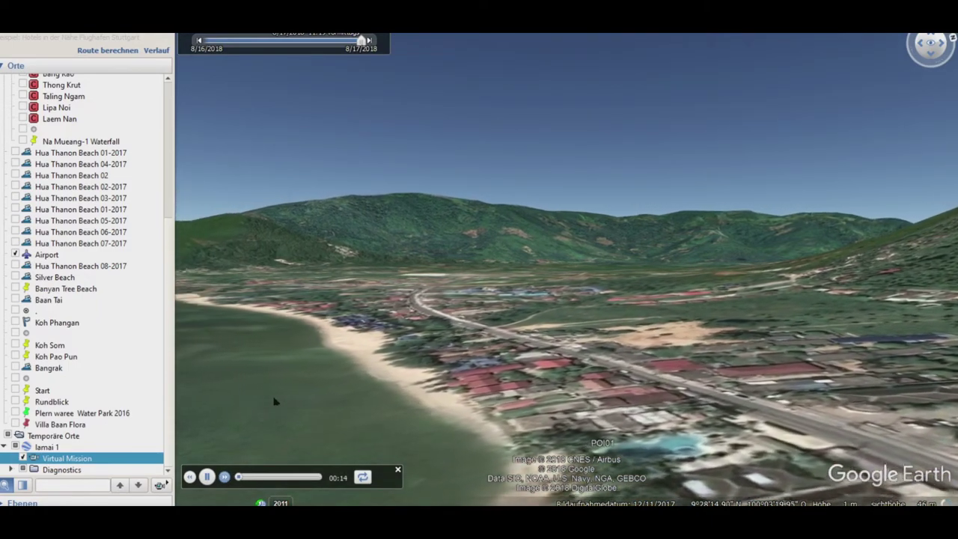